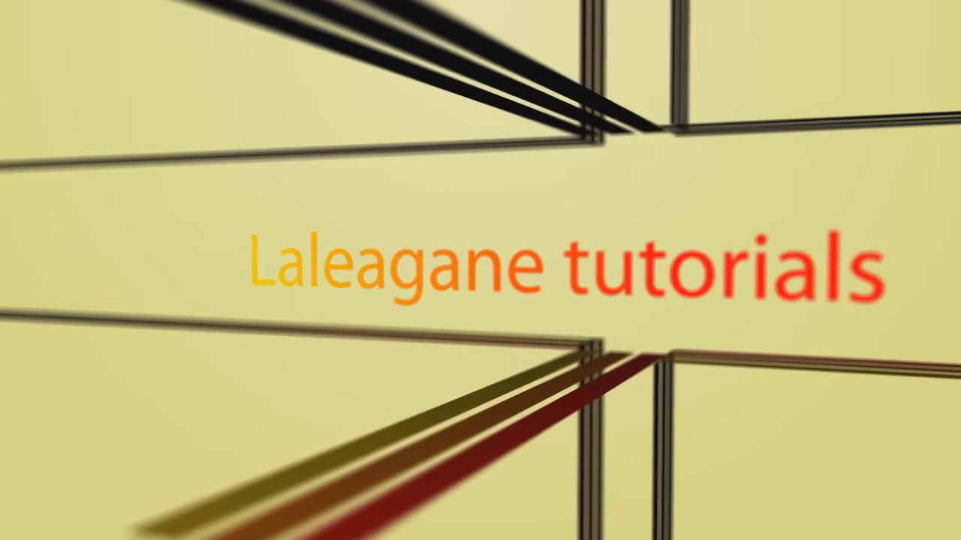
# Step: Write the intro note saying a render is cut from a chosen stock image, then return to Photoshop
pyautogui.write('ac')
pyautogui.write('est')
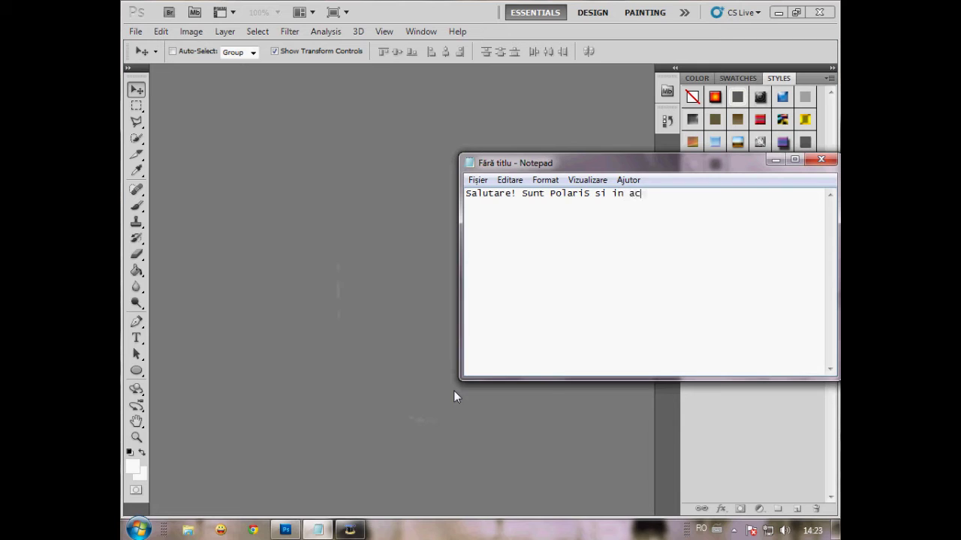
pyautogui.write('ide')
pyautogui.write(' am')
pyautogui.write('rat cum sa')
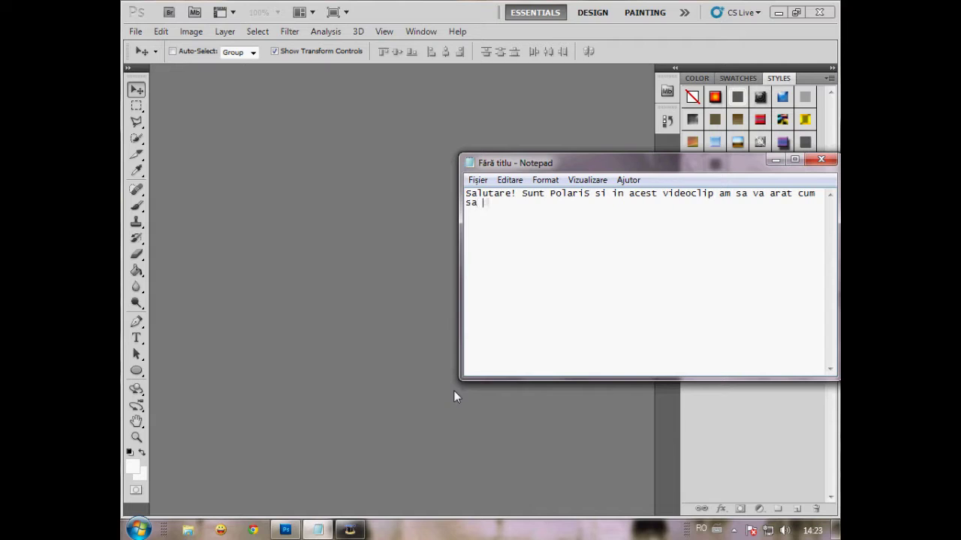
pyautogui.write('uz')
pyautogui.write('edne')
pyautogui.write('er dintr-o in')
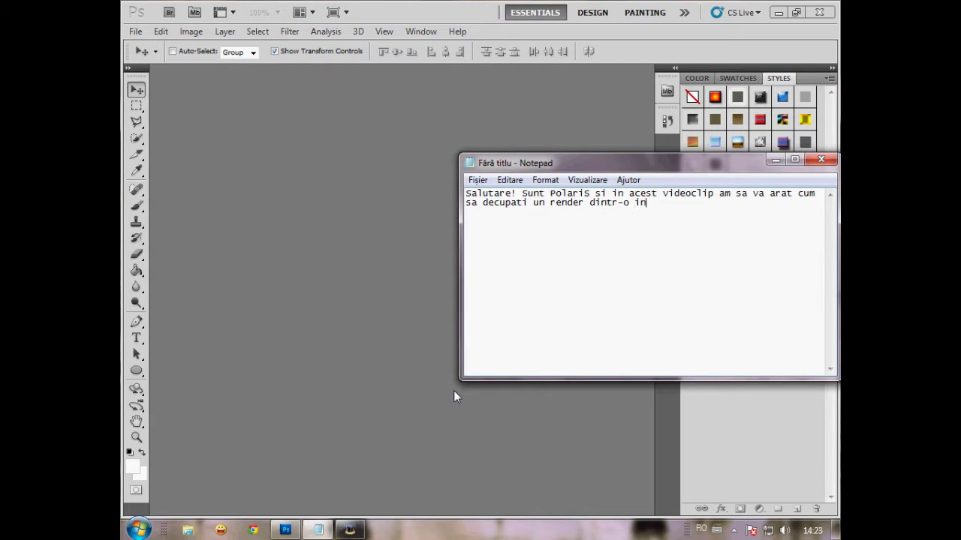
pyautogui.press('BackSpace')
pyautogui.press('BackSpace')
pyautogui.press('BackSpace')
pyautogui.write('ntru inceput se')
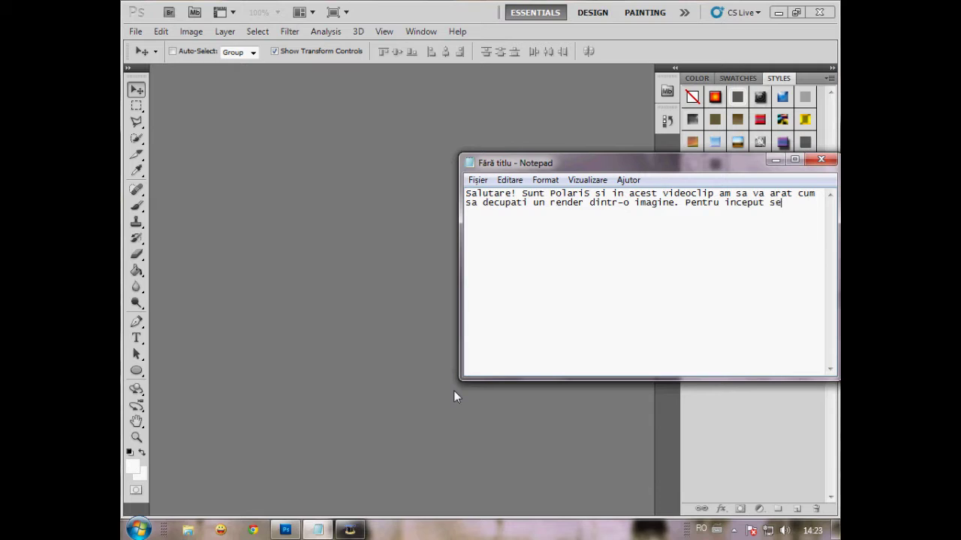
pyautogui.write('lectati')
pyautogui.write('ock-ul/i')
pyautogui.write('maginea dorita.')
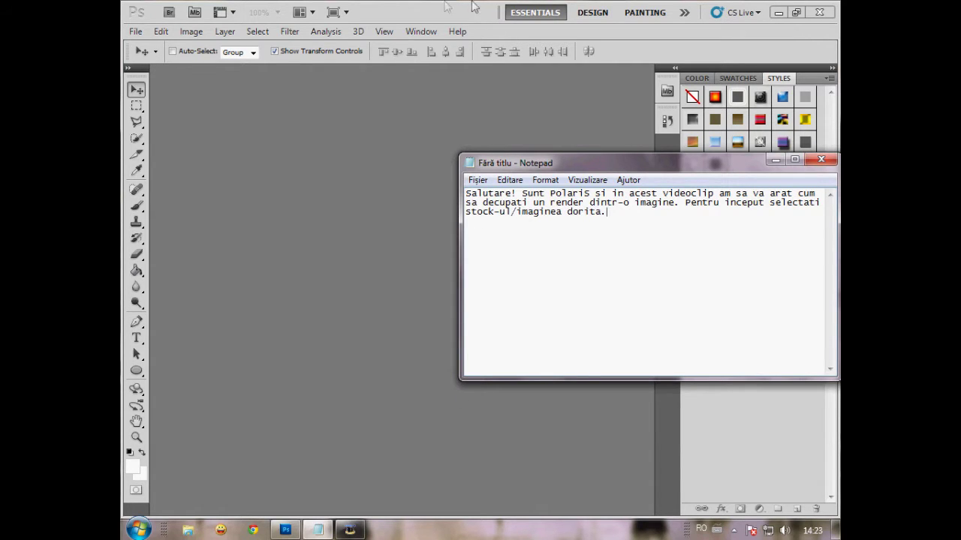
pyautogui.click(444, 9)
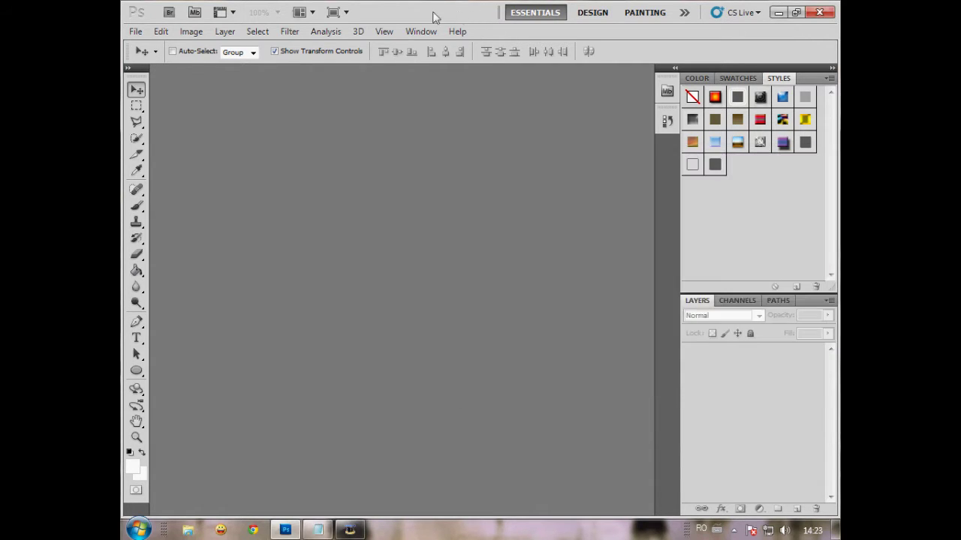
# Step: Browse the File > Open dialog to the Resurse PhotoShop folder on drive D
pyautogui.click(145, 32)
pyautogui.click(150, 60)
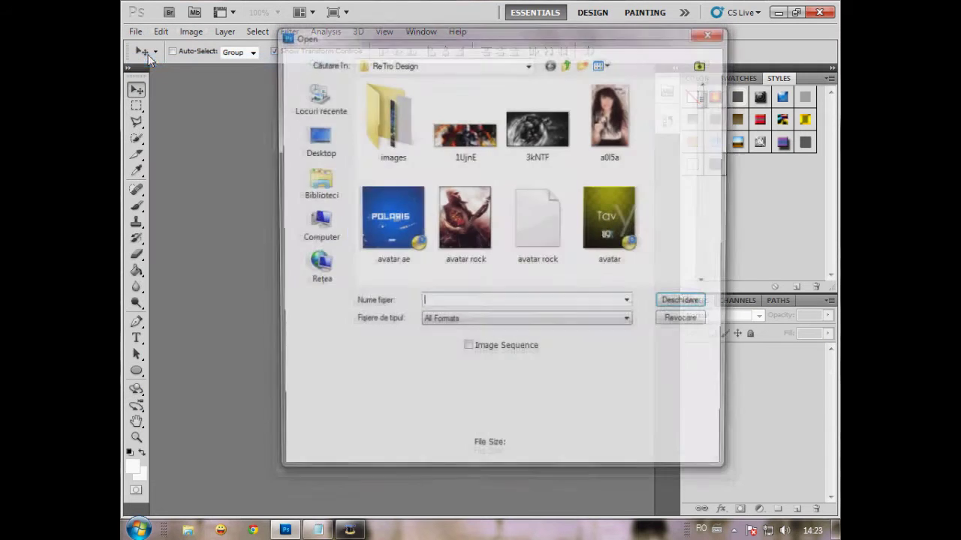
pyautogui.click(316, 225)
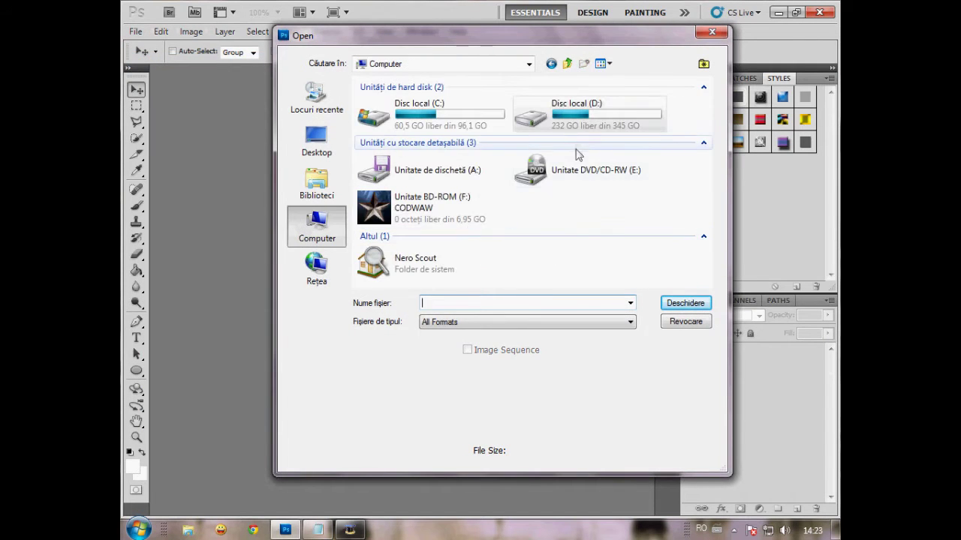
pyautogui.doubleClick(587, 126)
pyautogui.scroll(-3, 450, 241)
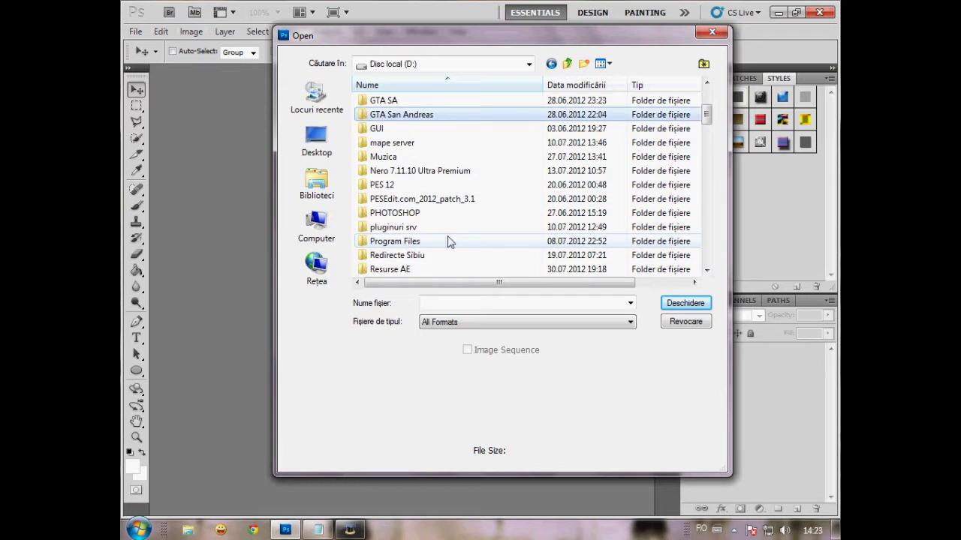
pyautogui.scroll(-2, 443, 241)
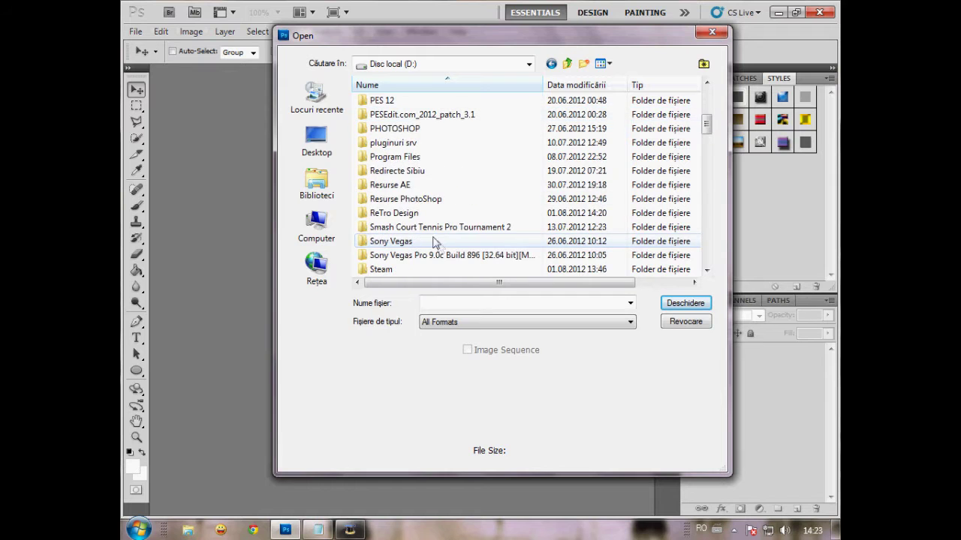
pyautogui.doubleClick(423, 199)
# Step: Find and open image 27.jpg, the blue face-painted portrait
pyautogui.scroll(-3, 487, 200)
pyautogui.scroll(-3, 556, 201)
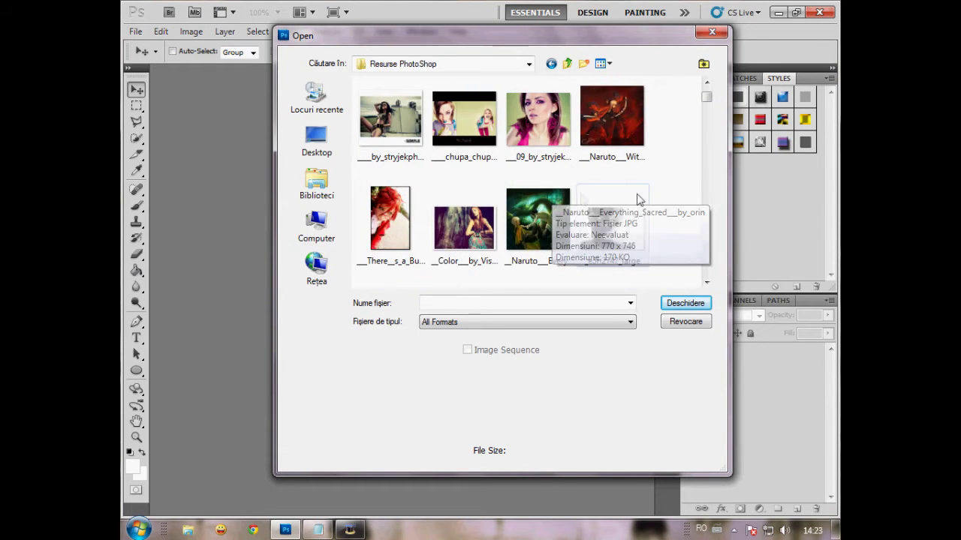
pyautogui.scroll(-2, 615, 198)
pyautogui.scroll(-3, 591, 194)
pyautogui.scroll(-2, 590, 191)
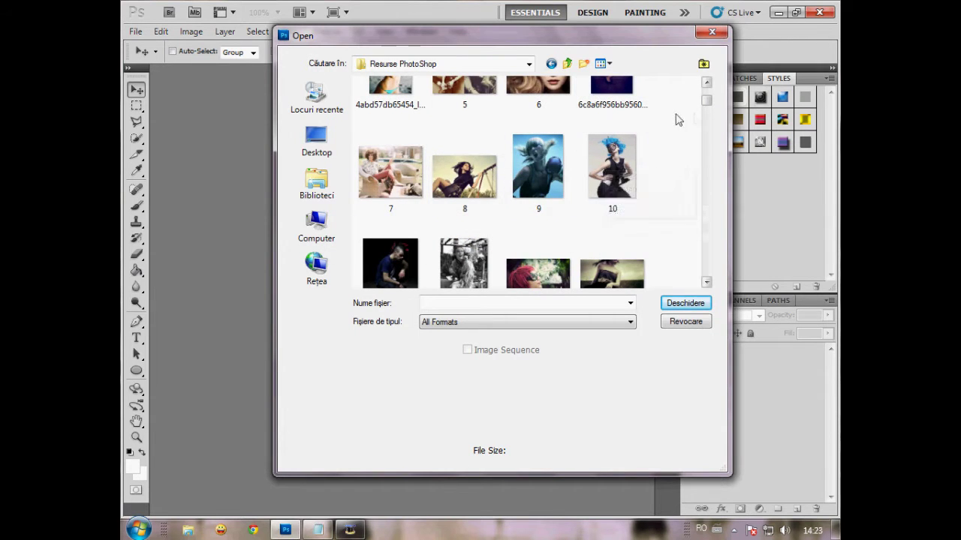
pyautogui.scroll(-3, 575, 177)
pyautogui.scroll(-3, 574, 173)
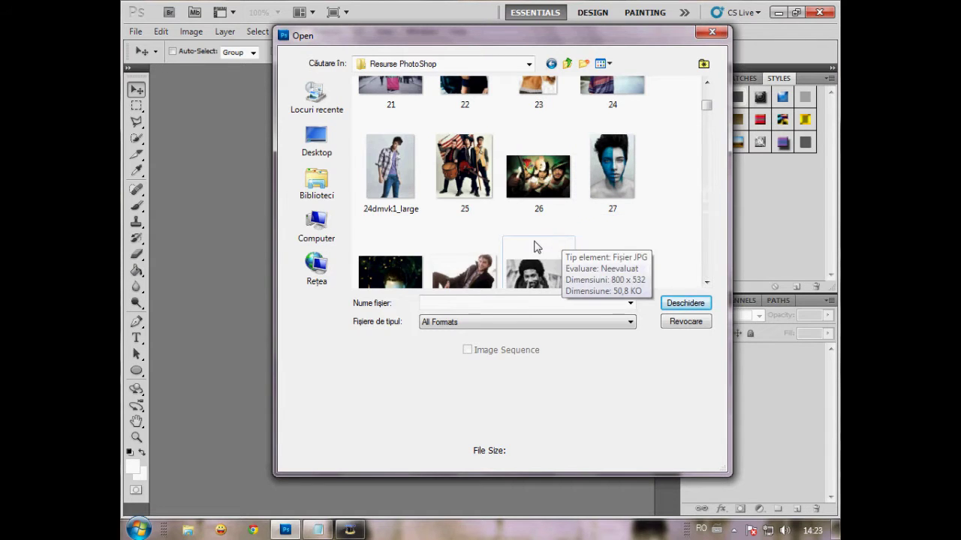
pyautogui.scroll(-2, 561, 242)
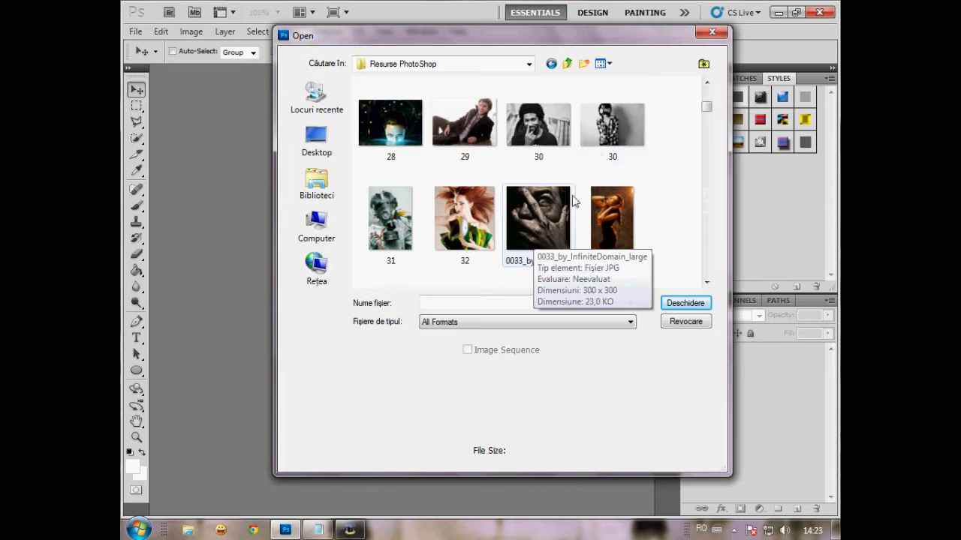
pyautogui.scroll(2, 555, 217)
pyautogui.click(624, 169)
pyautogui.doubleClick(625, 169)
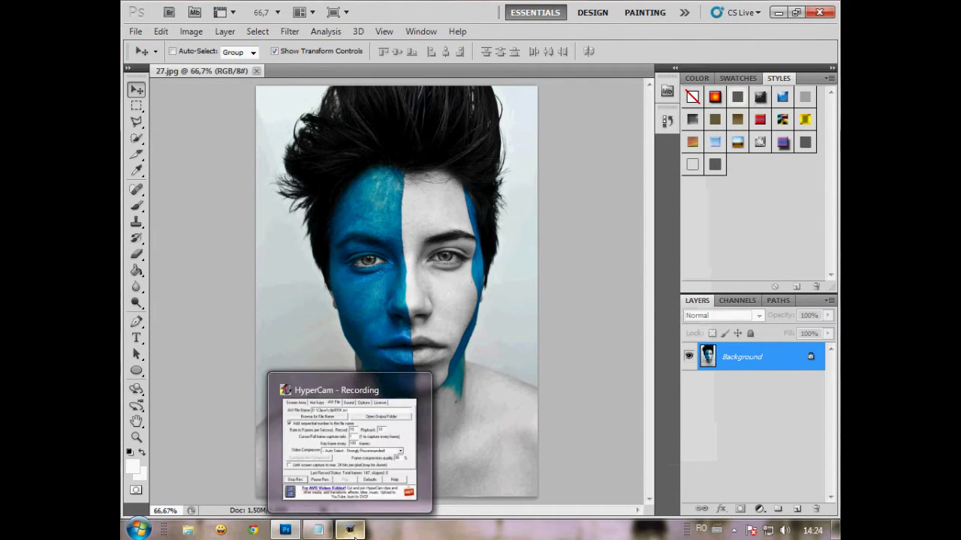
# Step: Add a note line saying the Polygonal Lasso Tool is selected once the image is chosen
pyautogui.click(318, 530)
pyautogui.write('\\')
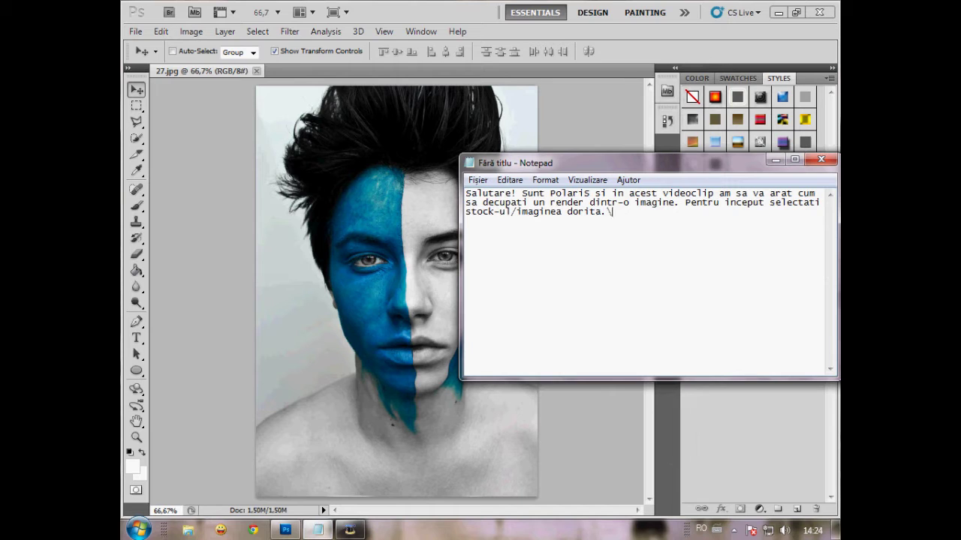
pyautogui.write('Acum dupa ce am ales imaginea selectam')
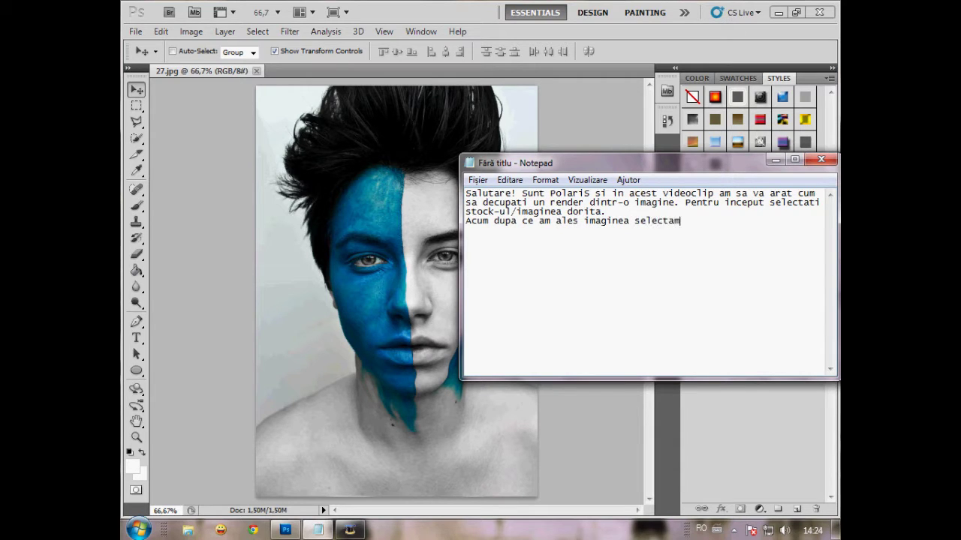
pyautogui.write('nalta')
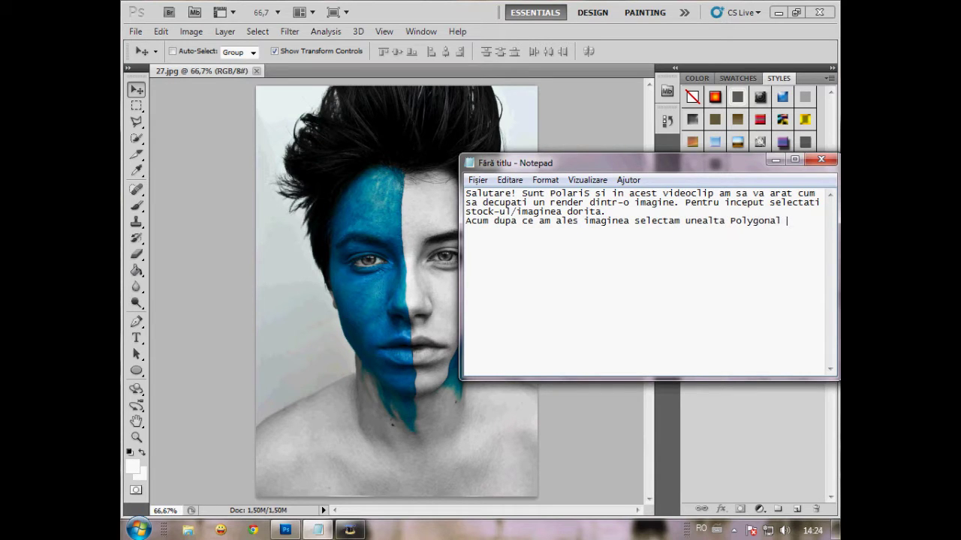
pyautogui.write('sso Tool.')
# Step: Make the Polygonal Lasso Tool the active lasso variant
pyautogui.click(137, 124)
pyautogui.rightClick(137, 121)
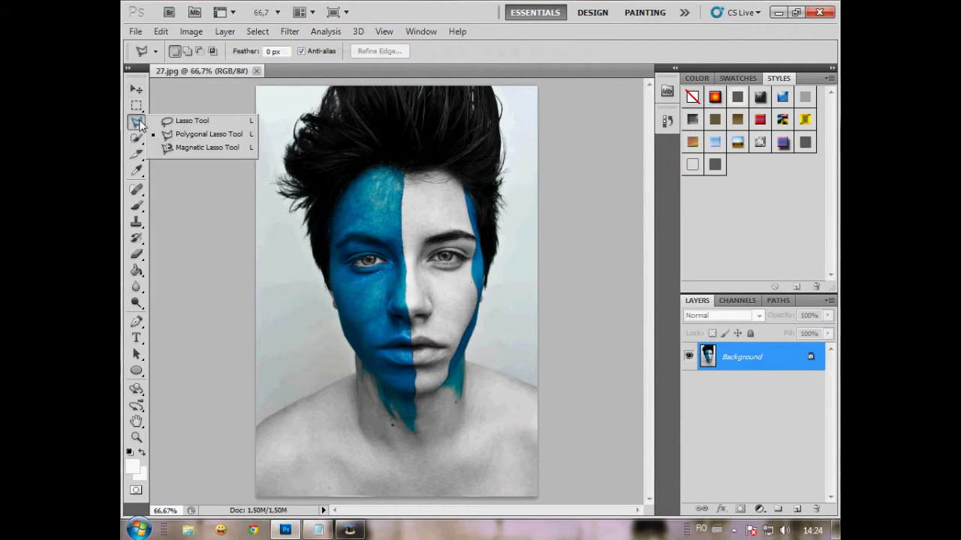
pyautogui.click(177, 134)
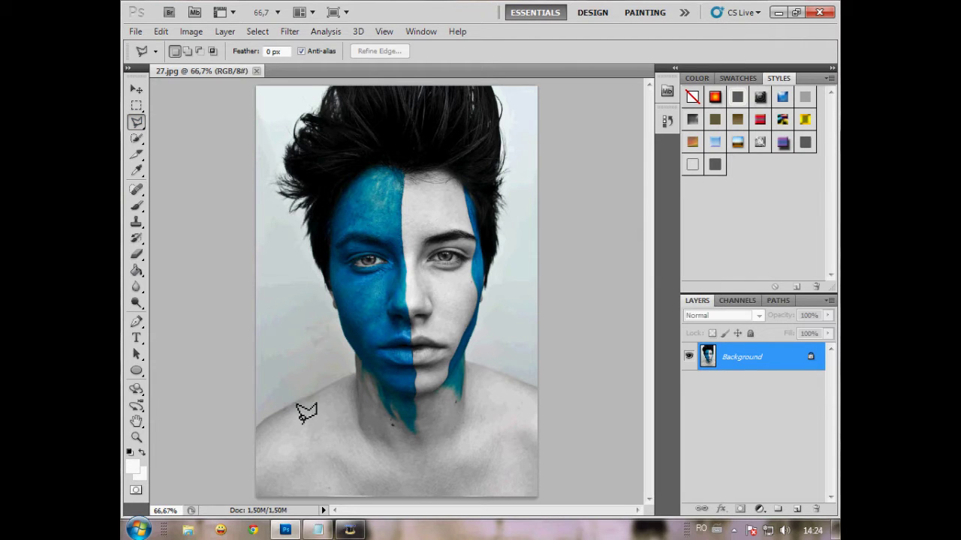
# Step: Add a note that the image is enlarged for easier cutting, then return to Photoshop
pyautogui.click(318, 530)
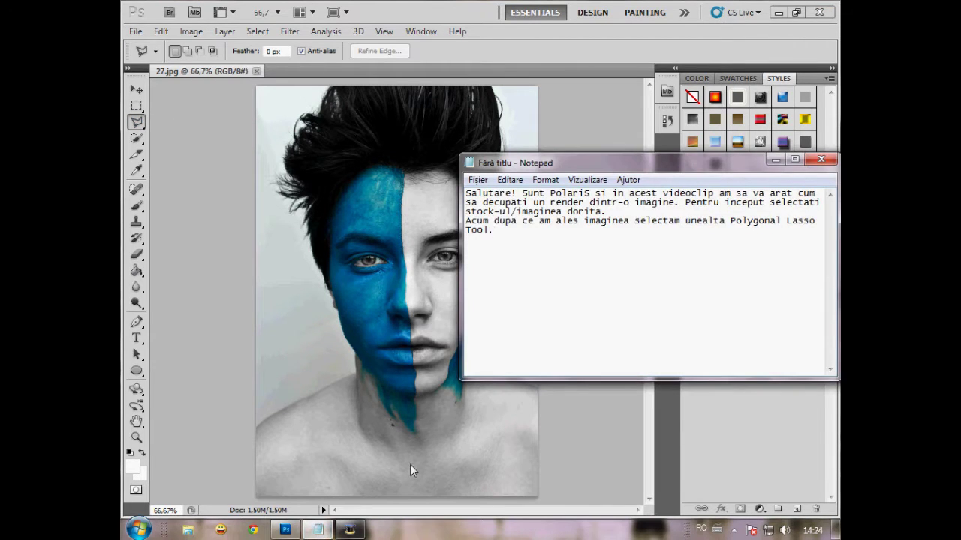
pyautogui.write('Acum marim imaginea pentru a')
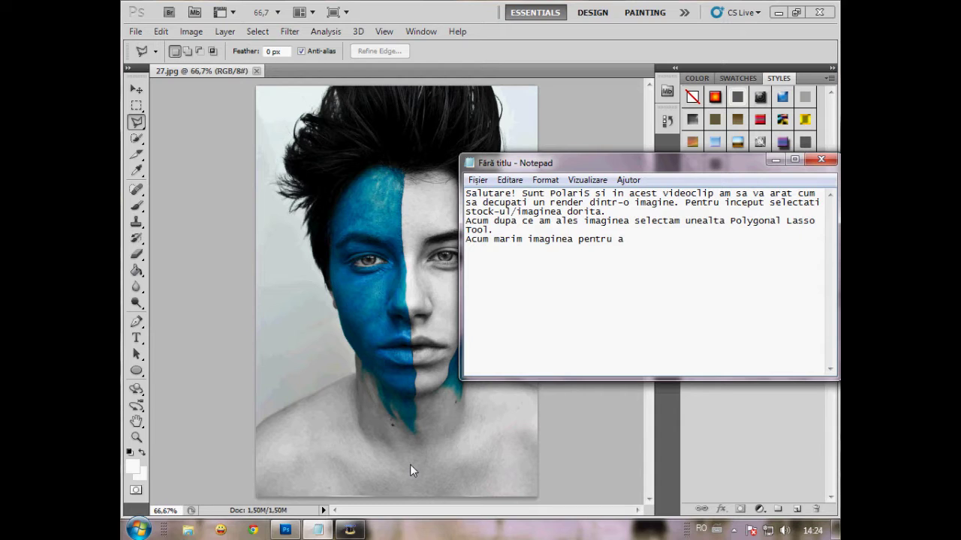
pyautogui.write(' decupa mai us')
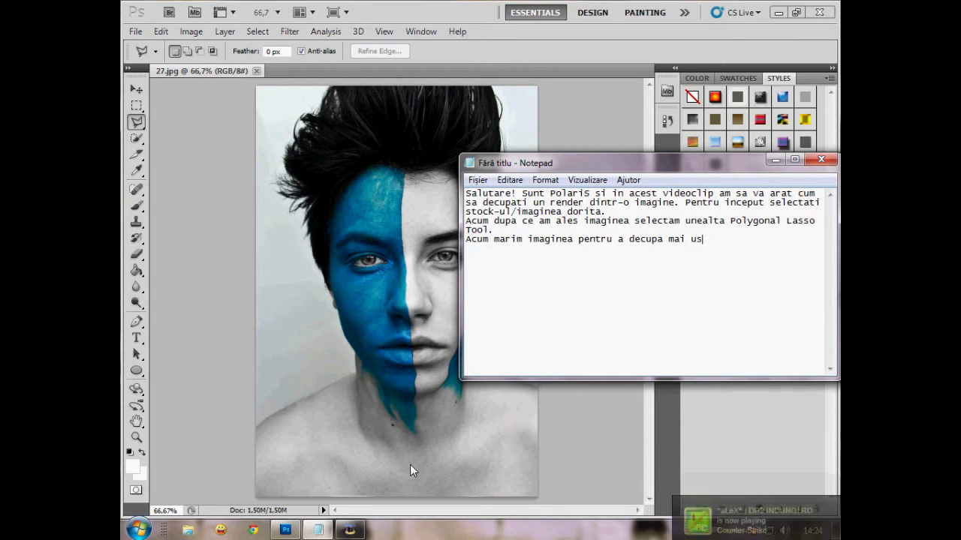
pyautogui.write('or. Ima')
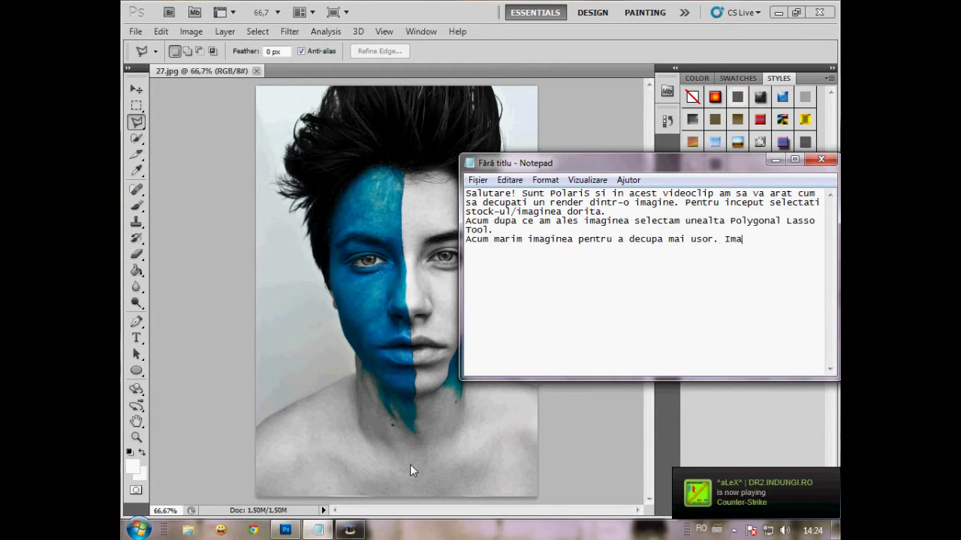
pyautogui.write('ginea o marim cu CTRL si +')
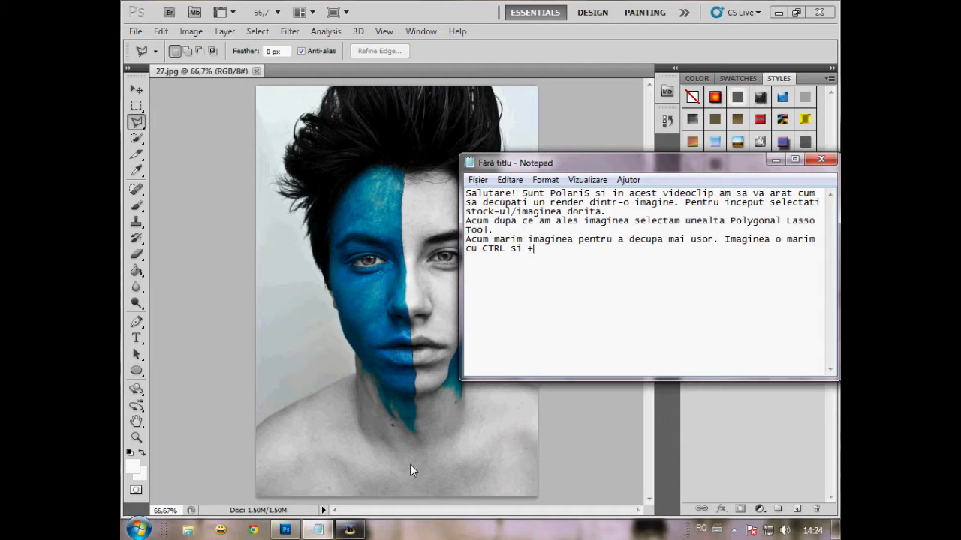
pyautogui.click(553, 60)
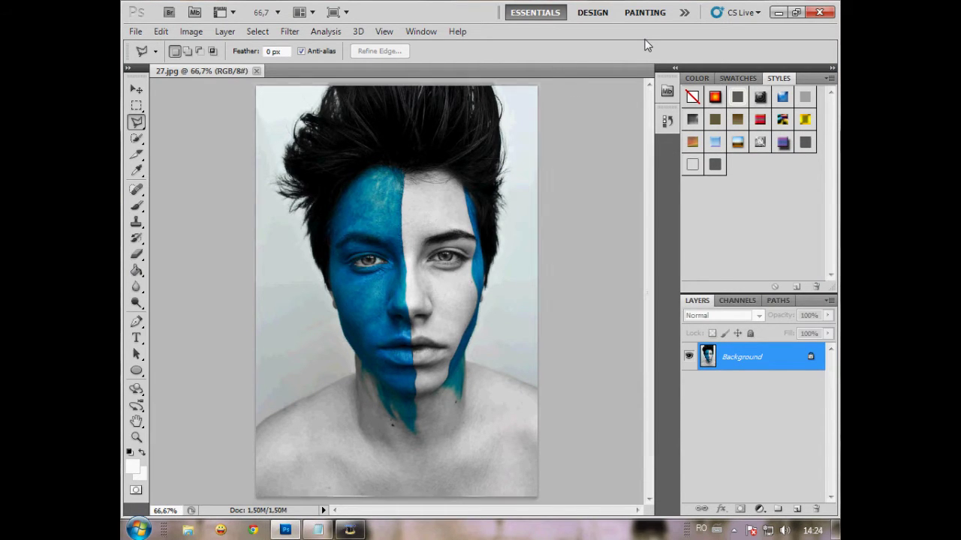
# Step: Zoom 27.jpg to 200% with Ctrl++ and pan to the upper-left hair edge
pyautogui.hotkey('ctrl', '+')
pyautogui.hotkey('ctrl', '+')
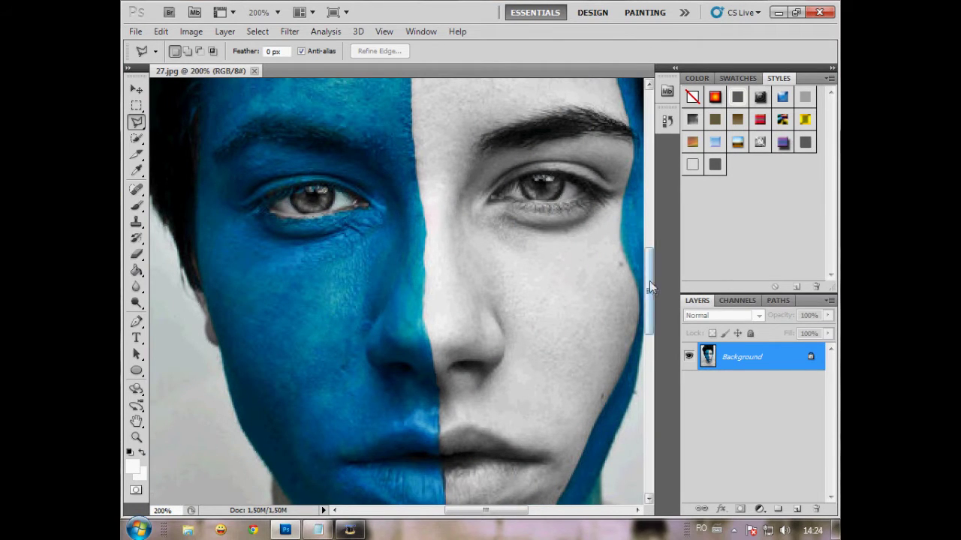
pyautogui.moveTo(650, 288); pyautogui.dragTo(647, 155)
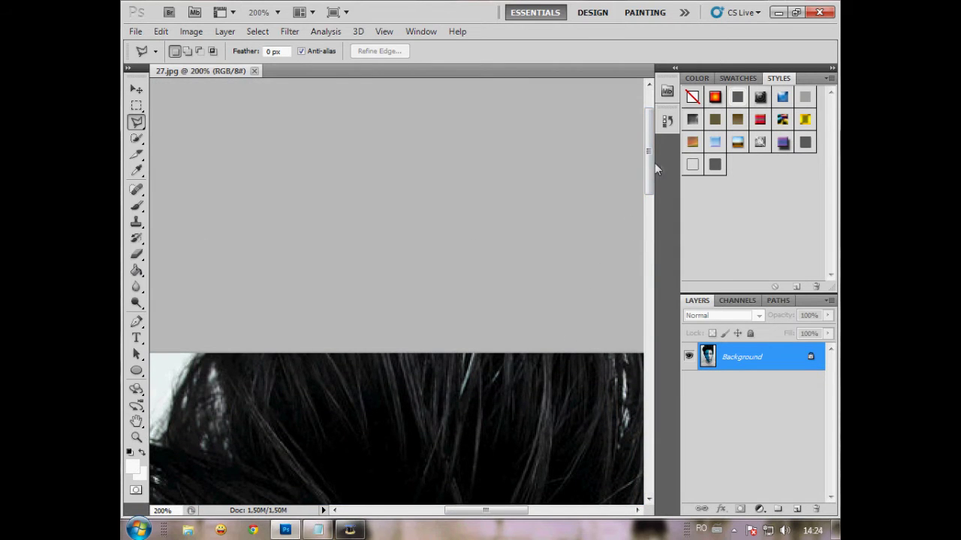
pyautogui.moveTo(652, 169); pyautogui.dragTo(650, 226)
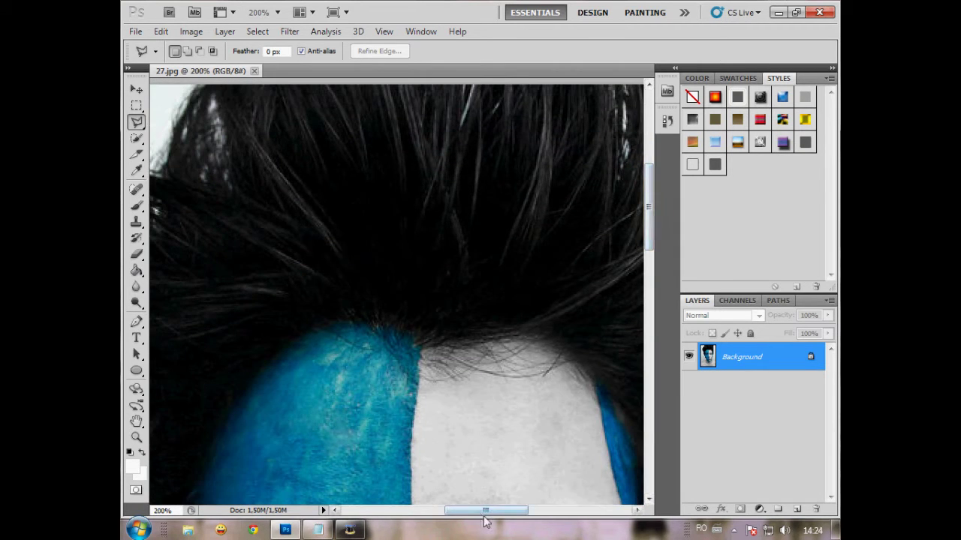
pyautogui.moveTo(484, 517); pyautogui.dragTo(441, 513)
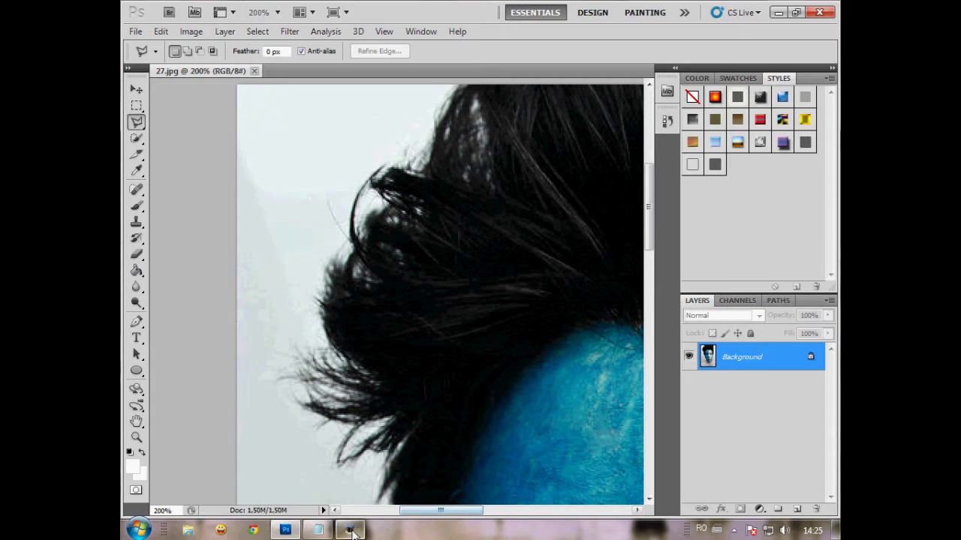
pyautogui.click(348, 532)
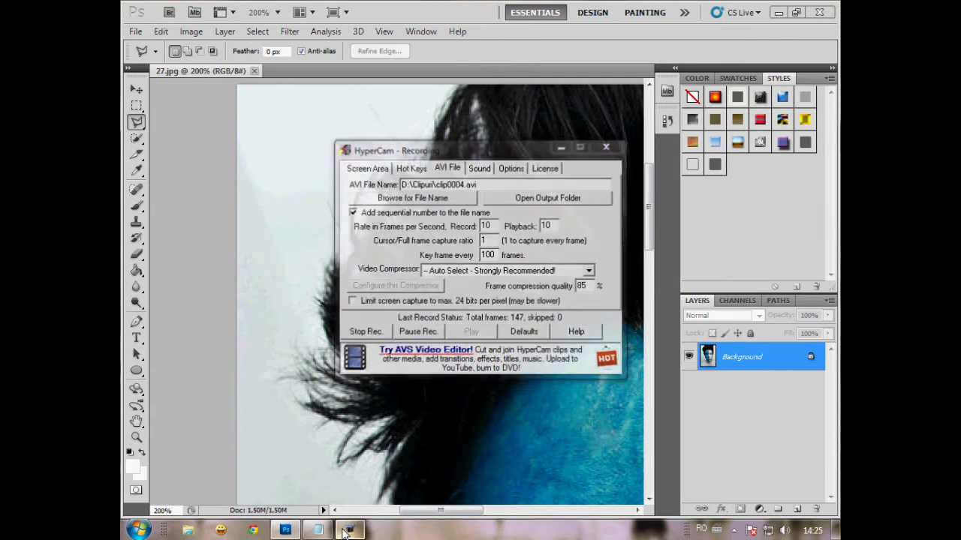
# Step: Note the image was enlarged 2 times and render selection starts now, then return to Photoshop
pyautogui.click(344, 532)
pyautogui.write('cu CTRL si +.')
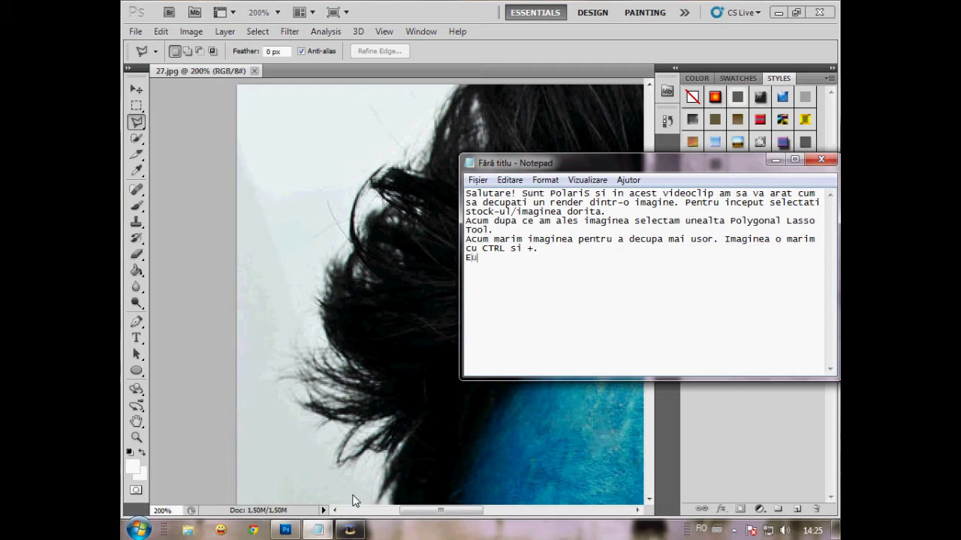
pyautogui.write('am ales')
pyautogui.write(' sa o maresc de 2 ori. Acum ne ')
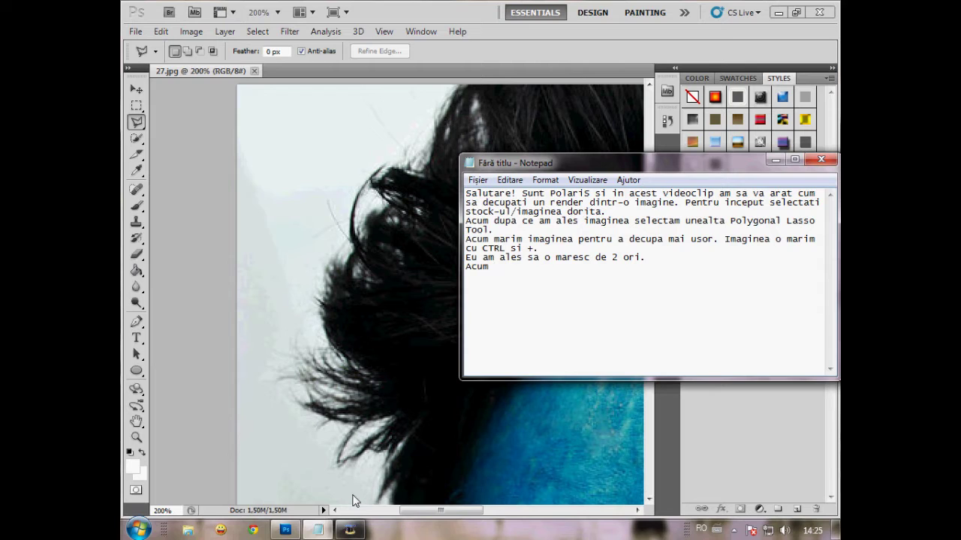
pyautogui.write('apucam sa selectam renderul.')
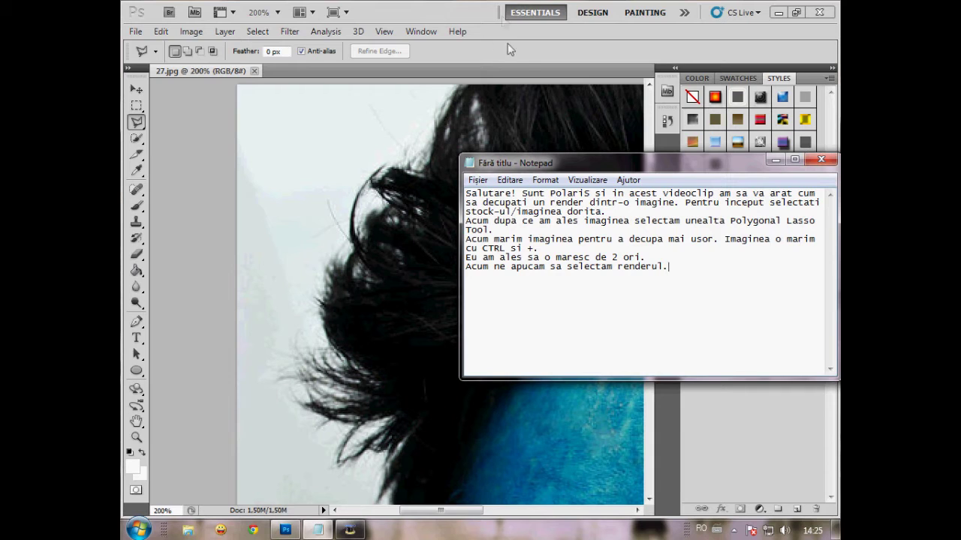
pyautogui.click(486, 76)
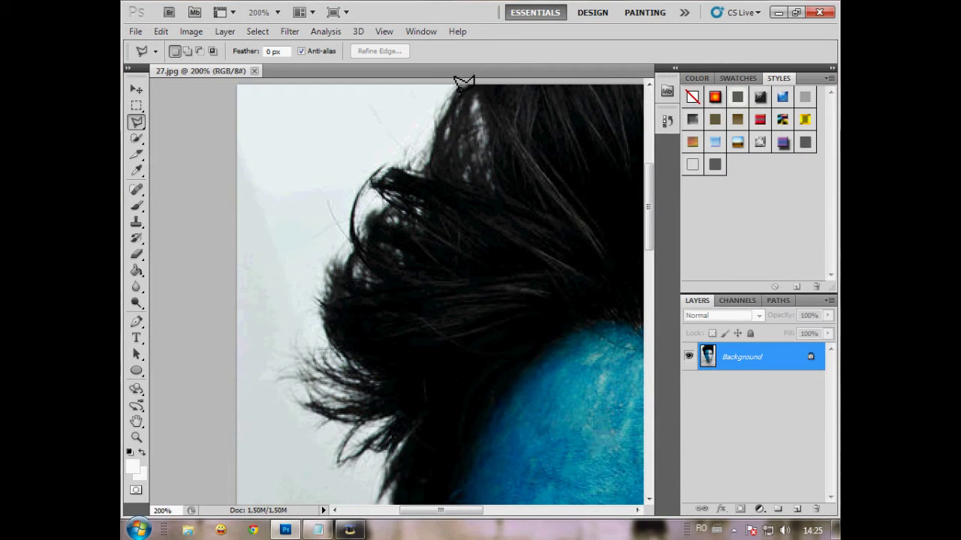
# Step: Start the lasso outline at the top of the hair and trace its left edge to the hair tips
pyautogui.click(455, 89)
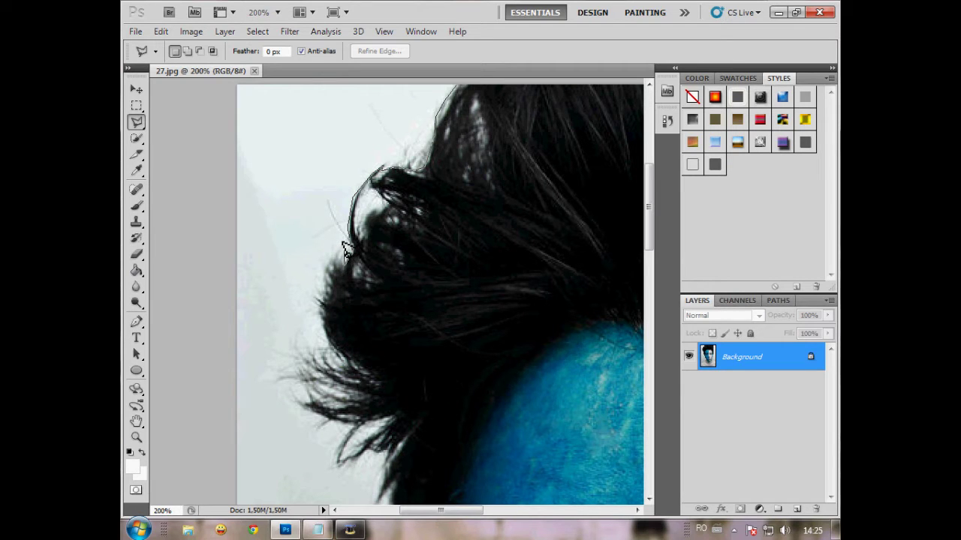
pyautogui.scroll(-3, 348, 248)
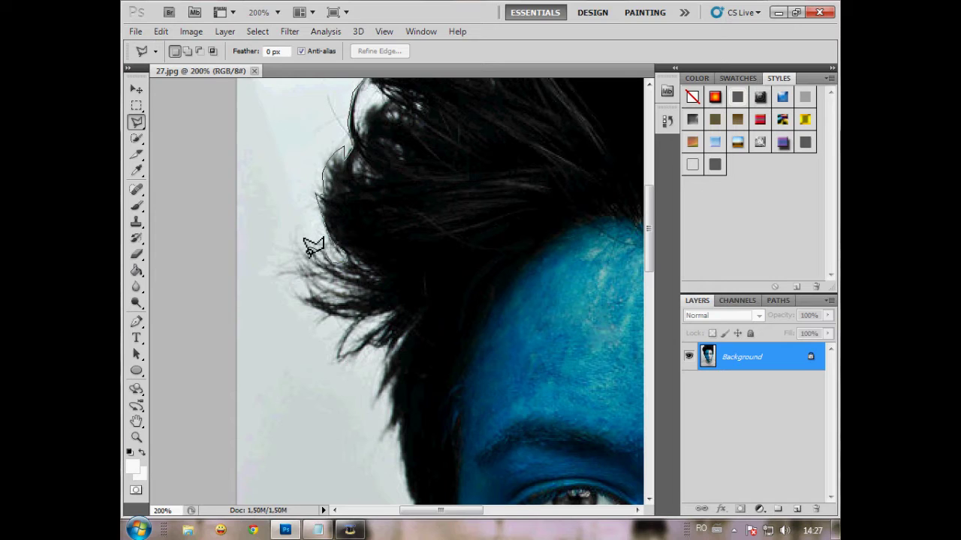
pyautogui.moveTo(321, 267); pyautogui.dragTo(351, 289)
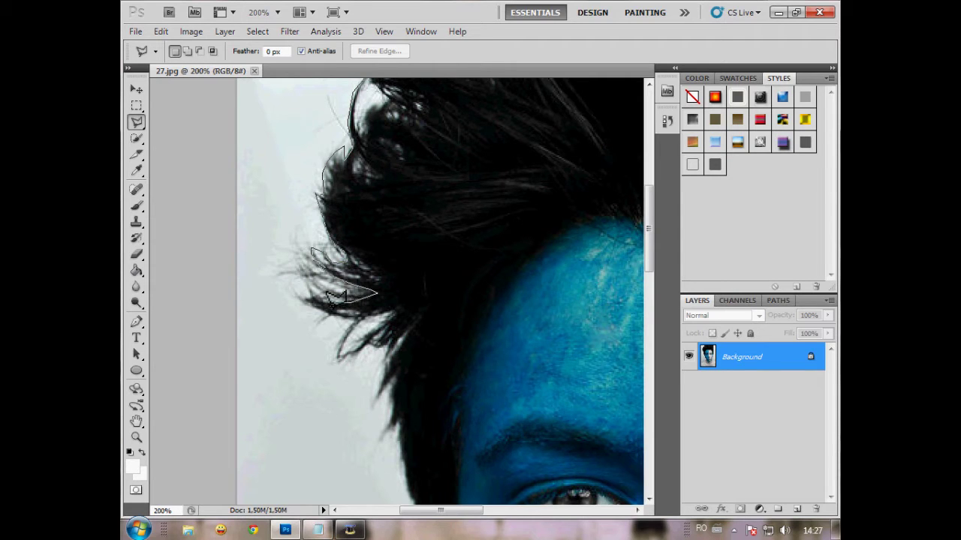
pyautogui.moveTo(330, 295); pyautogui.dragTo(314, 310)
pyautogui.click(292, 298)
pyautogui.click(362, 319)
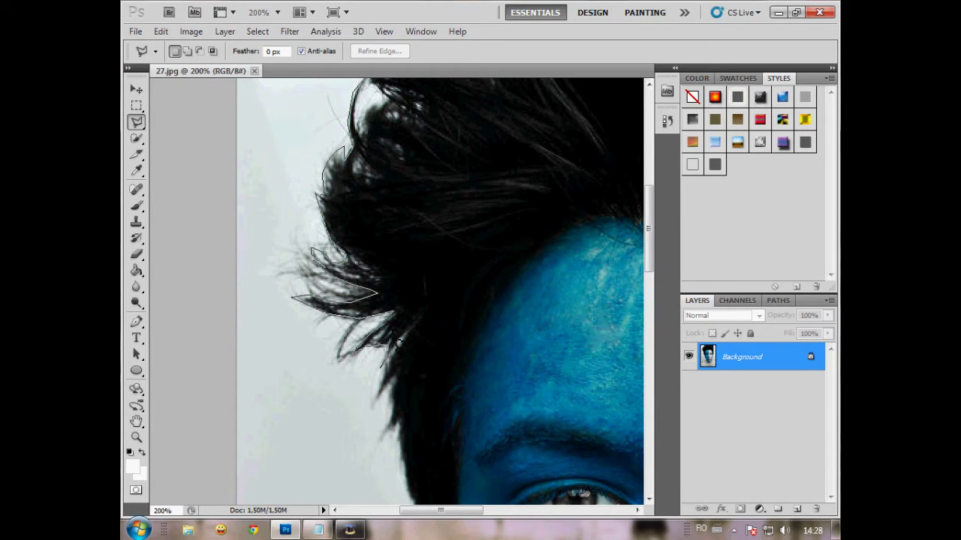
# Step: Continue the lasso points down beside the face and cheek to the jawline
pyautogui.click(388, 376)
pyautogui.click(393, 421)
pyautogui.click(375, 448)
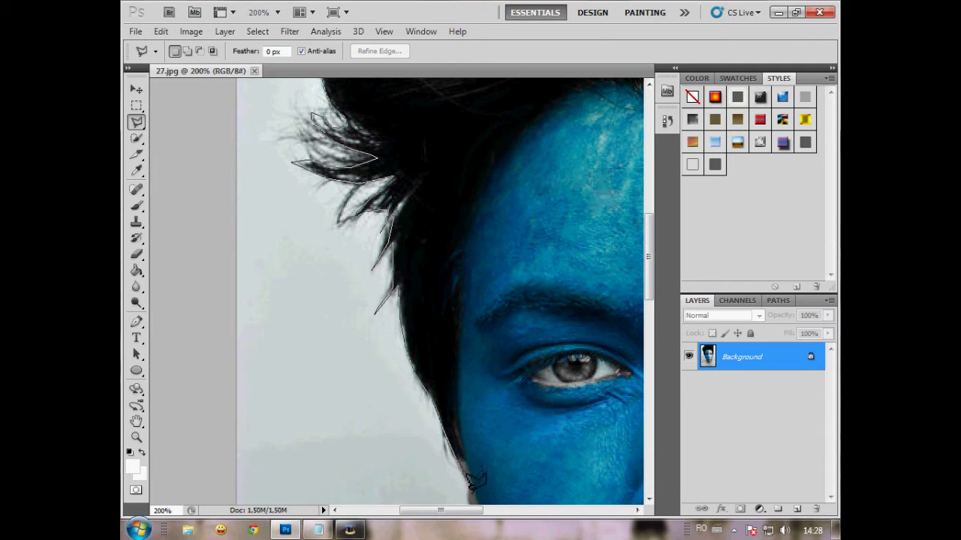
pyautogui.scroll(-3, 476, 481)
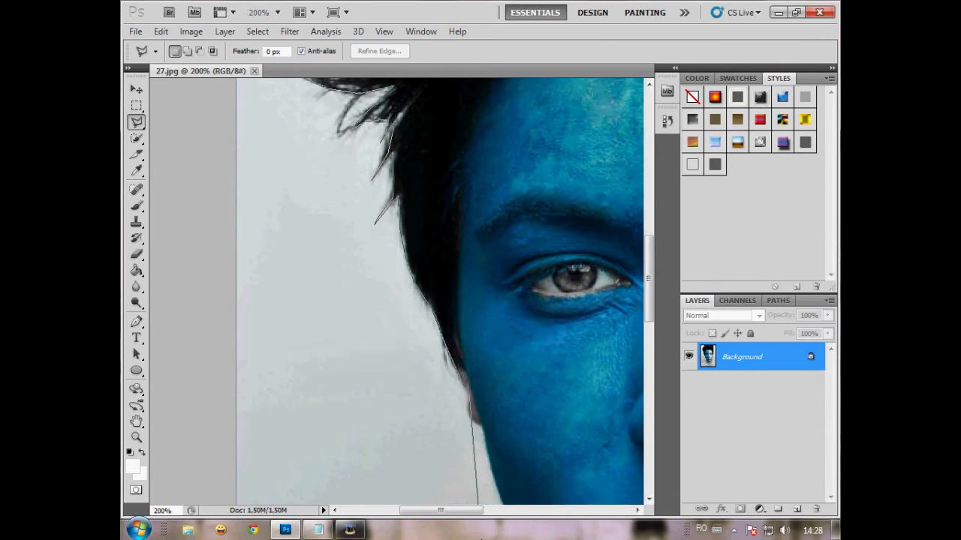
pyautogui.scroll(-1, 488, 391)
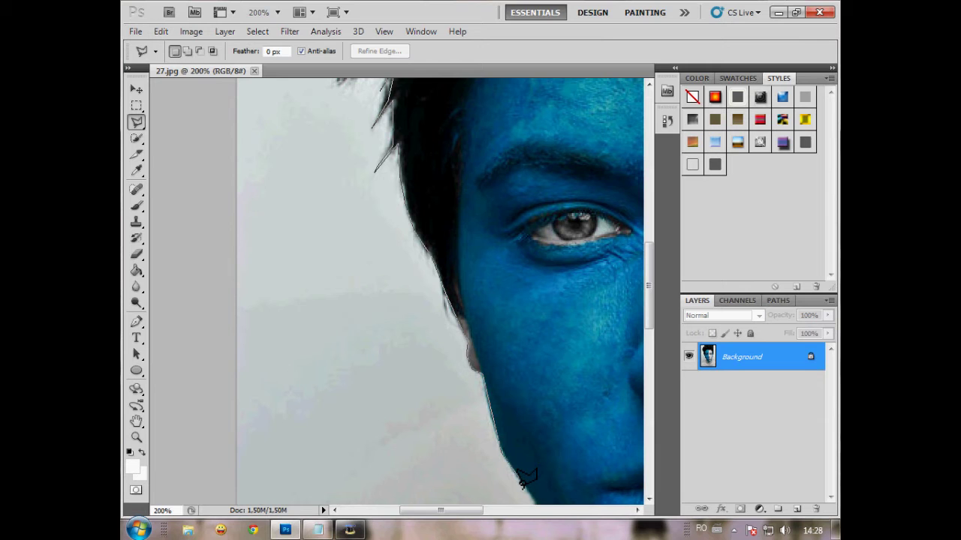
pyautogui.click(536, 430)
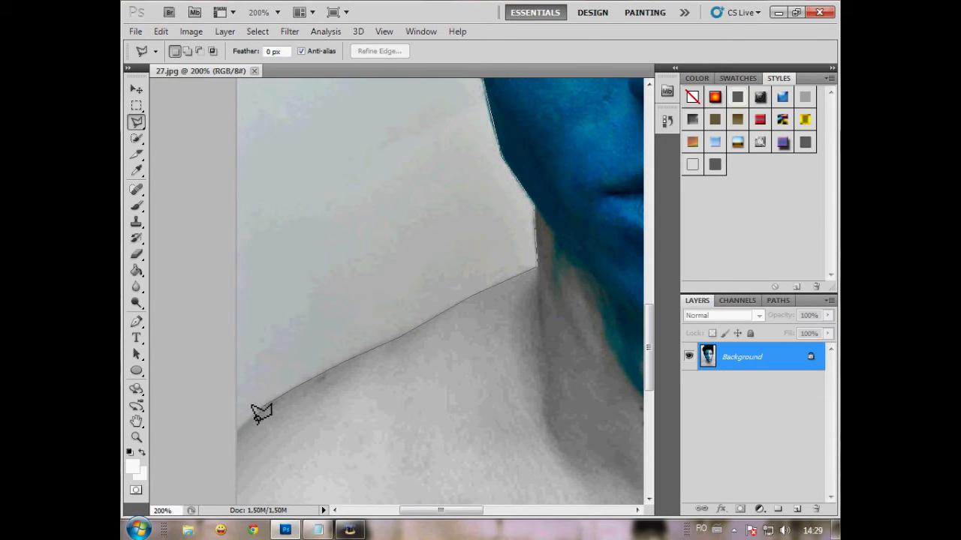
# Step: Place lasso points down the left shoulder to the bottom-left, across the bottom and up the right edge
pyautogui.click(233, 433)
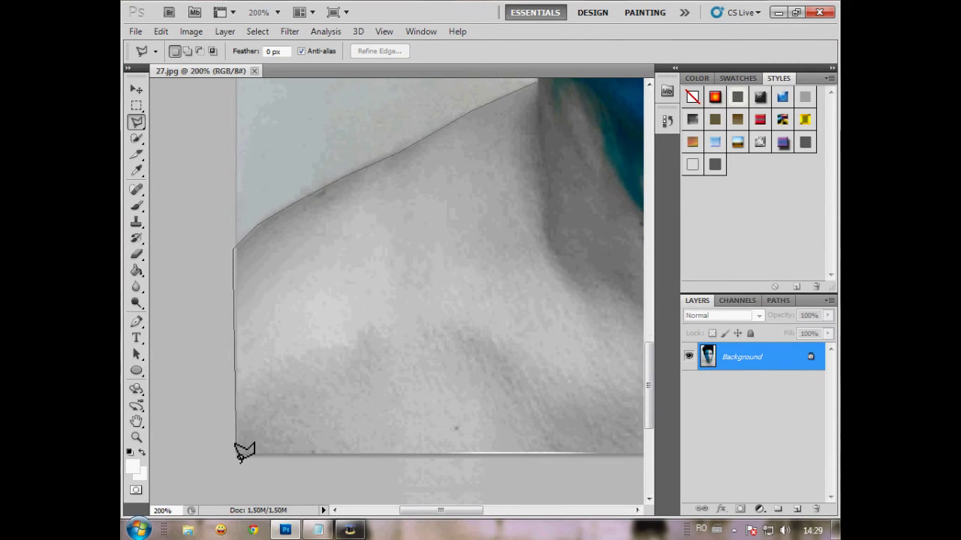
pyautogui.click(238, 453)
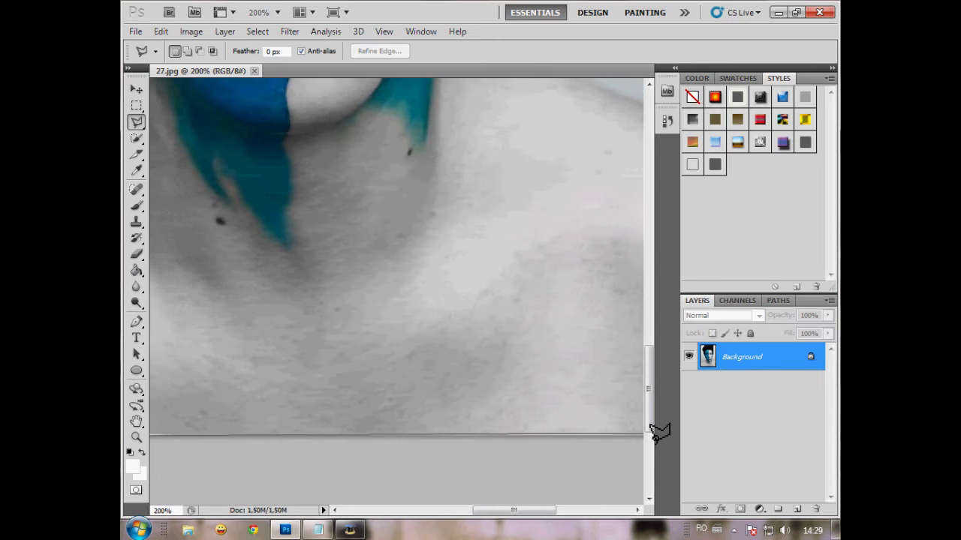
pyautogui.moveTo(653, 437)
pyautogui.mouseDown()
pyautogui.moveTo(620, 449)
pyautogui.moveTo(621, 439)
pyautogui.mouseUp()
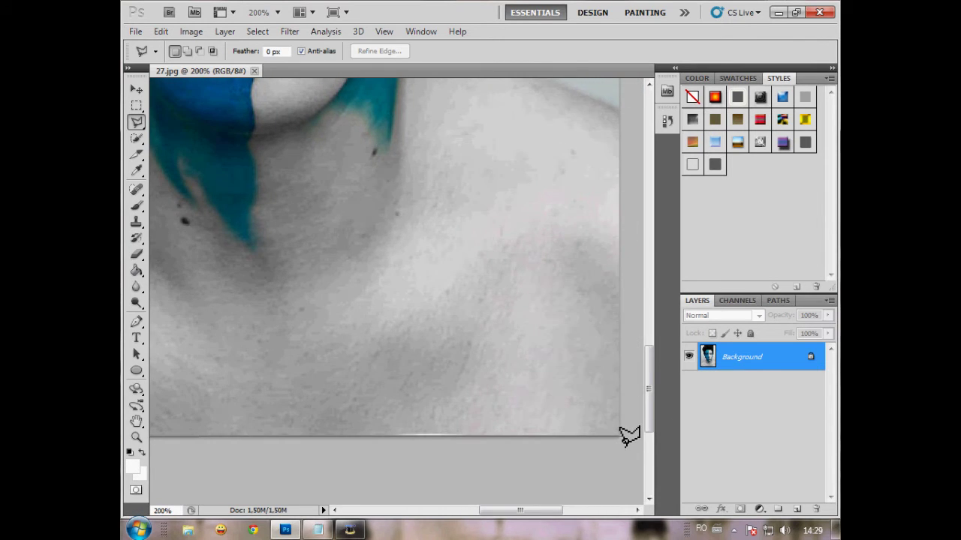
pyautogui.moveTo(628, 436)
pyautogui.mouseDown()
pyautogui.moveTo(618, 283)
pyautogui.moveTo(631, 189)
pyautogui.moveTo(626, 107)
pyautogui.mouseUp()
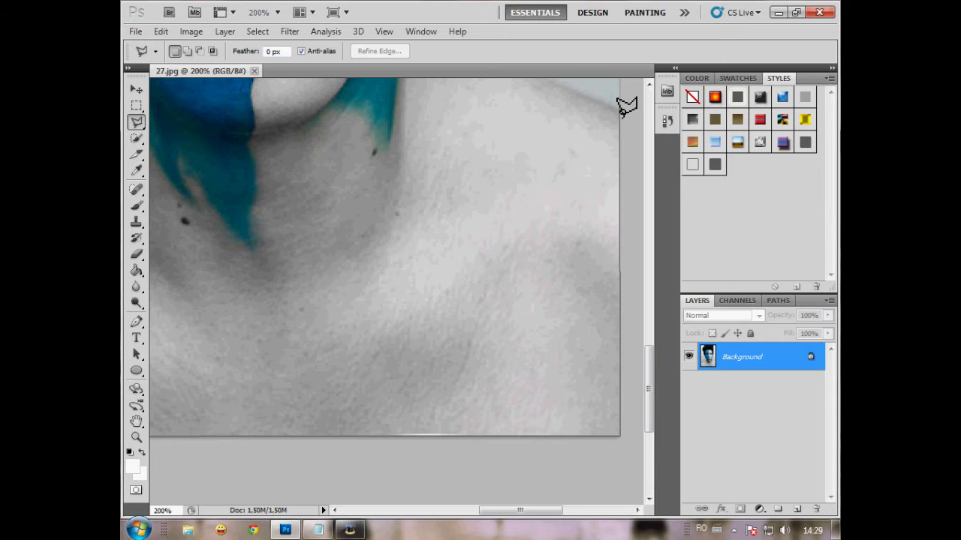
pyautogui.moveTo(626, 106); pyautogui.dragTo(629, 56)
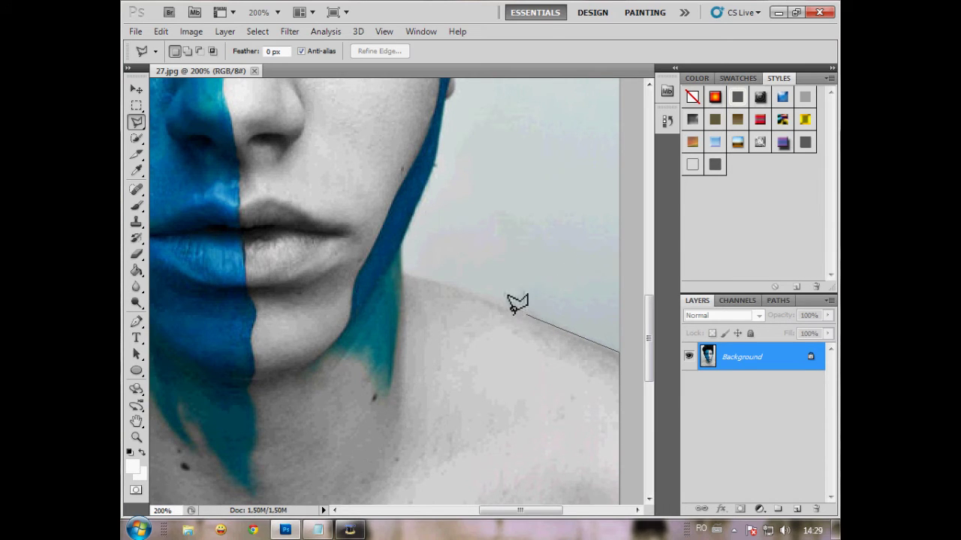
# Step: Place lasso points on the right shoulder, base of the neck and right jaw
pyautogui.click(404, 274)
pyautogui.click(403, 241)
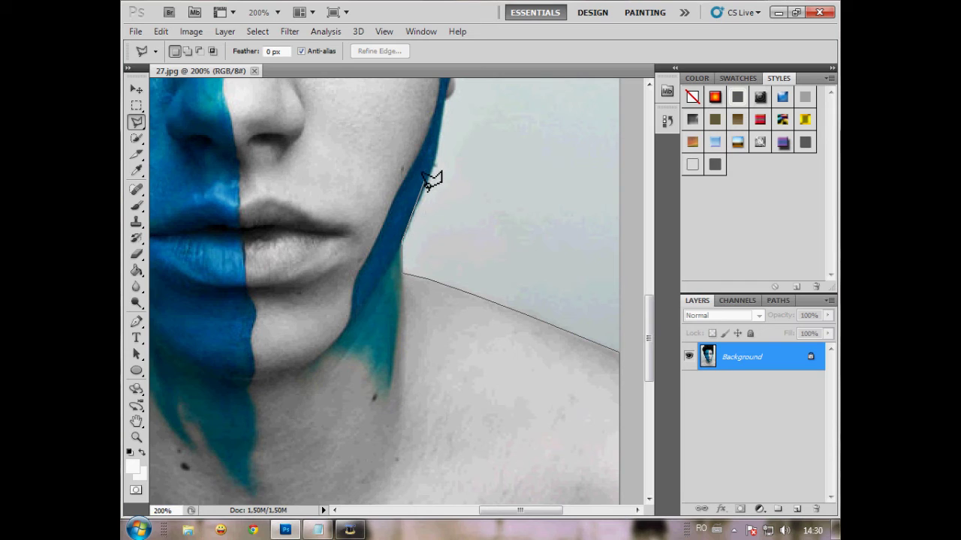
pyautogui.click(435, 162)
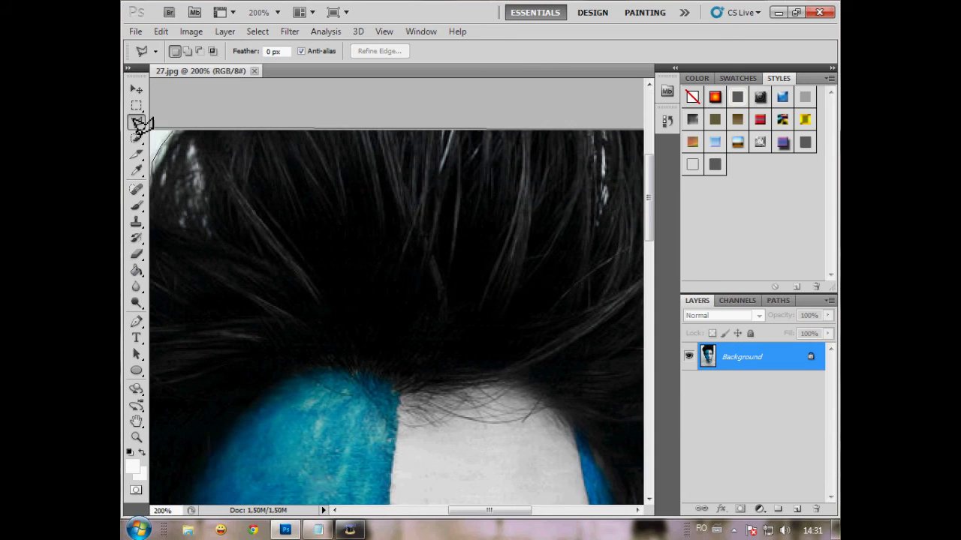
# Step: Close the lasso outline into a selection, then bring the tutorial notes forward
pyautogui.click(187, 127)
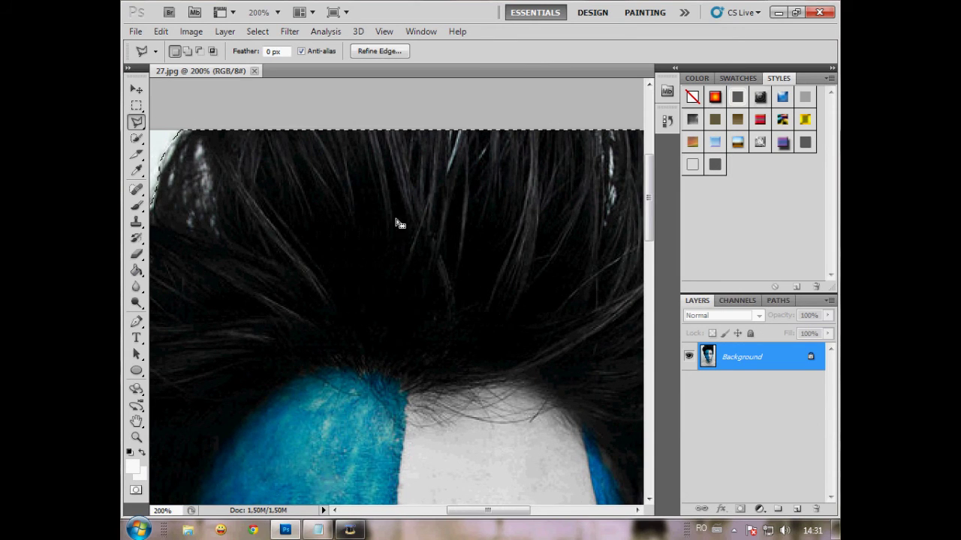
pyautogui.scroll(-1, 373, 438)
pyautogui.scroll(-2, 406, 450)
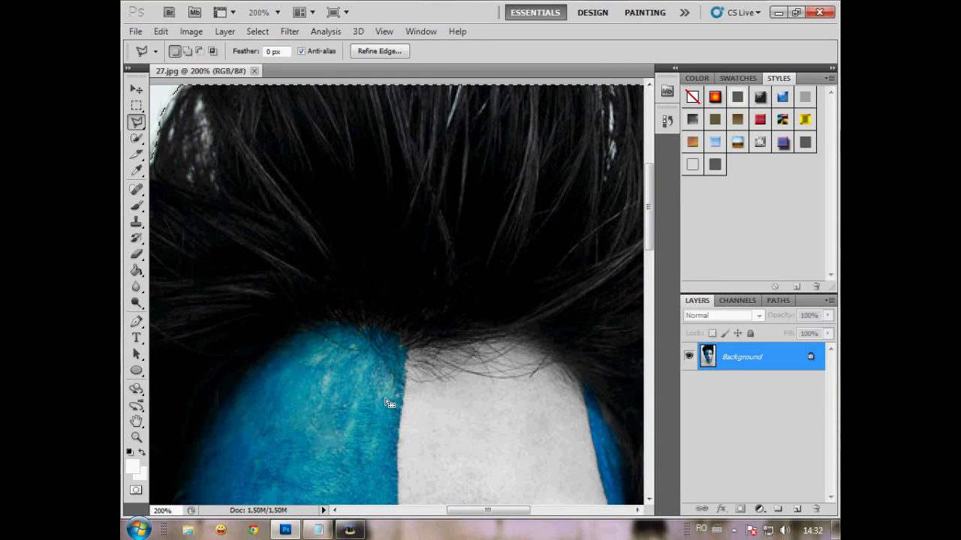
pyautogui.click(319, 529)
pyautogui.write('Acum dupa ce am selectat renderul revenim la normal cu zoom-ul apasand CTRL si -.')
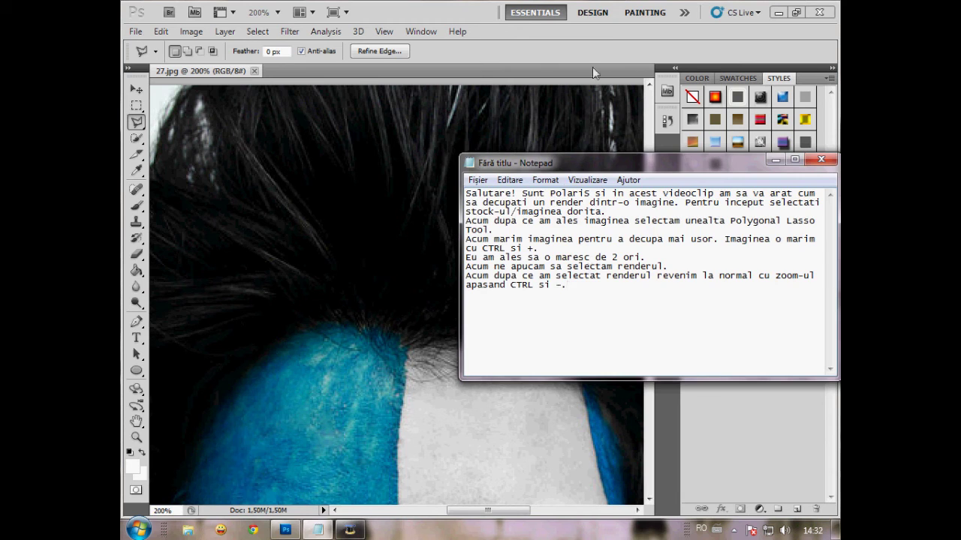
# Step: Zoom back out with Ctrl+- to the whole portrait, keeping the selection, then return to Notepad
pyautogui.click(592, 72)
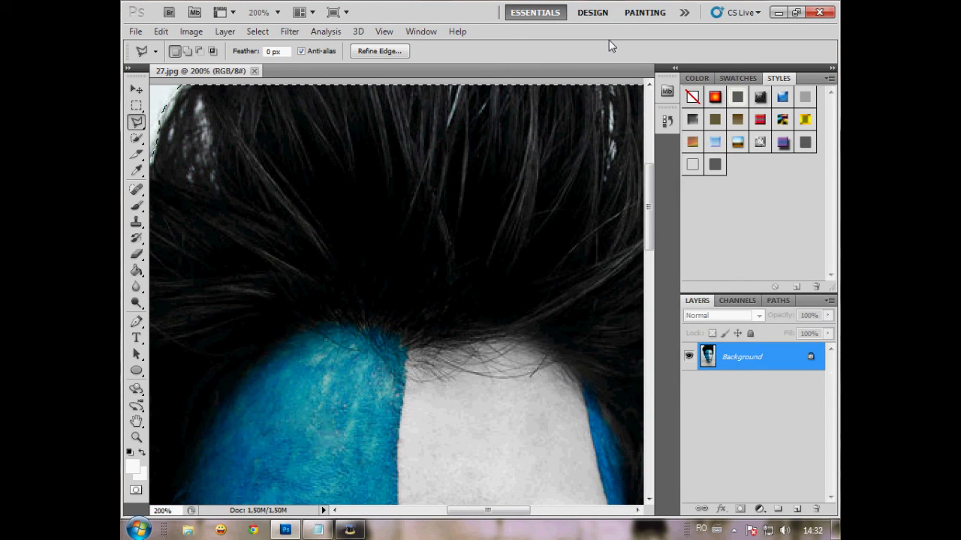
pyautogui.hotkey('ctrl', '-')
pyautogui.hotkey('ctrl', '-')
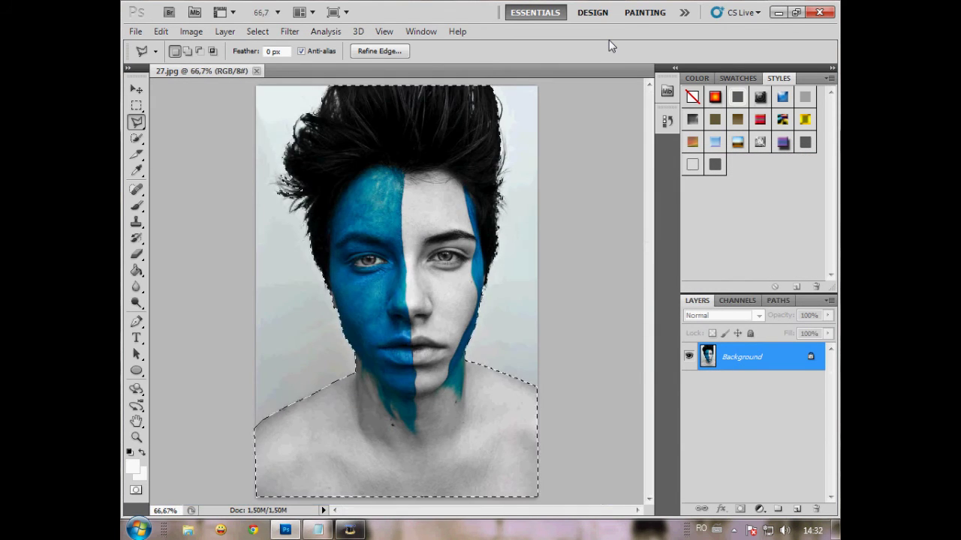
pyautogui.rightClick(448, 246)
pyautogui.press('Escape')
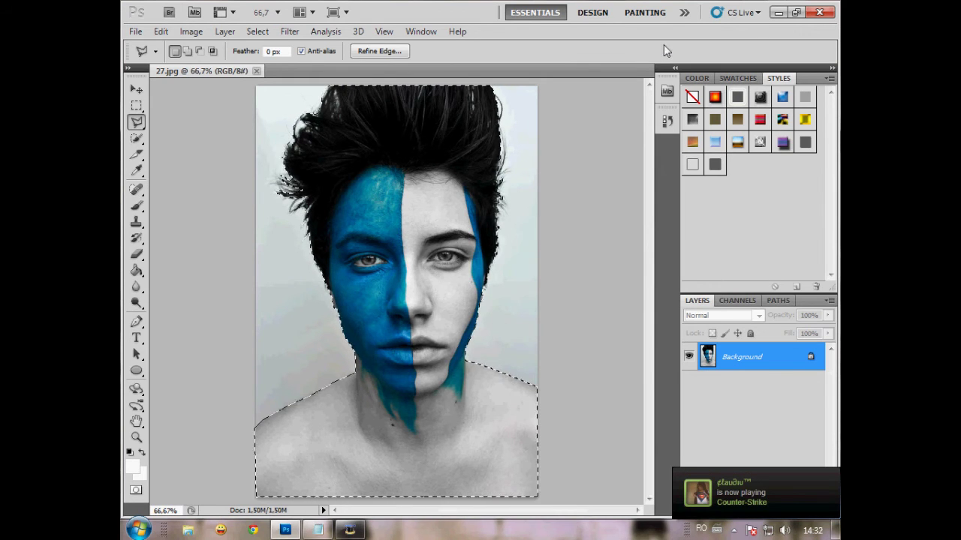
pyautogui.click(318, 530)
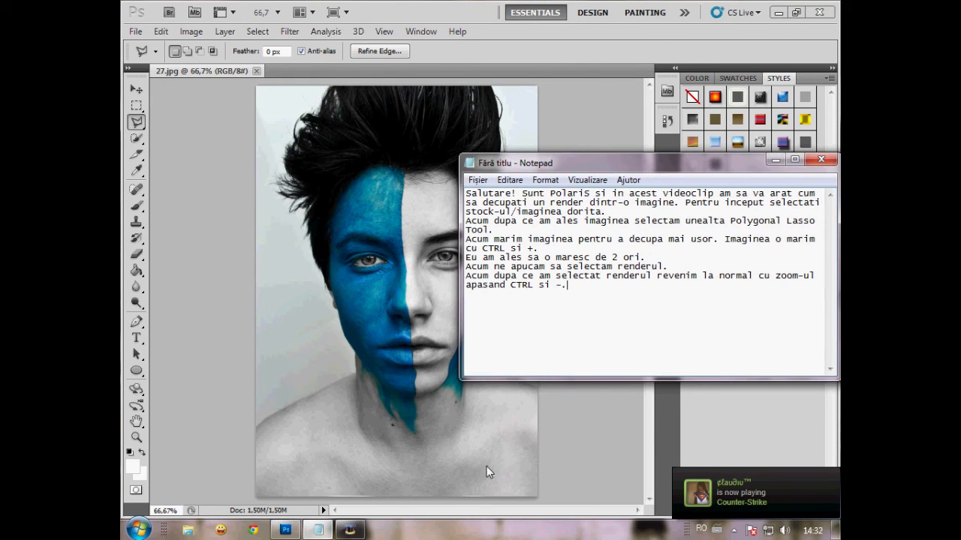
# Step: Add a Notepad note on cutting the render with 'via cut', then return to Photoshop
pyautogui.write('Acum')
pyautogui.write(' pentru a decupa renderul dam click dreapta si dam pe Laye')
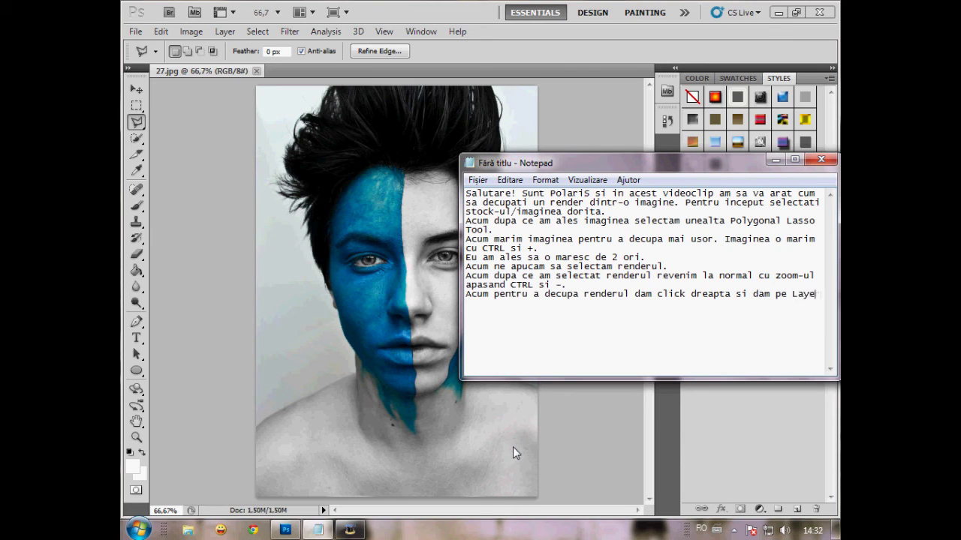
pyautogui.write('via cut.')
pyautogui.click(600, 31)
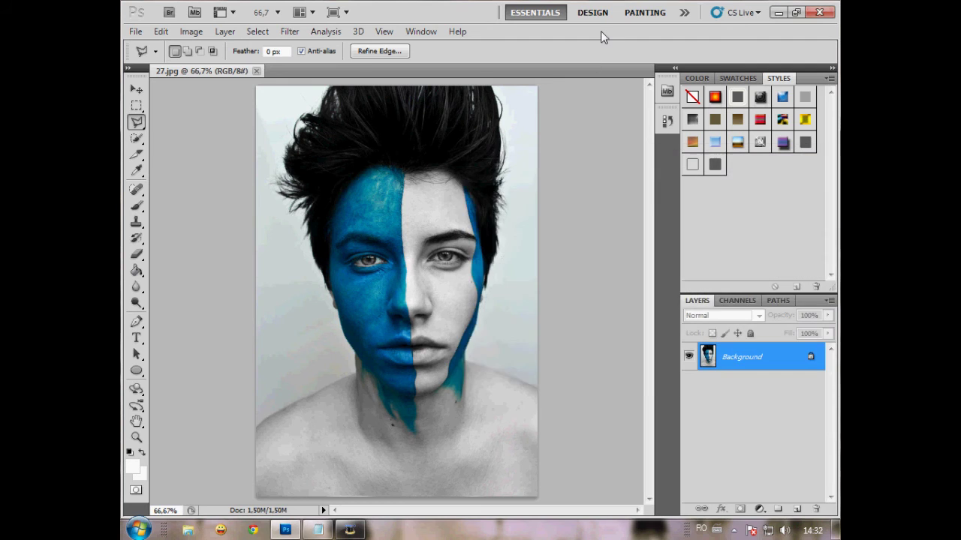
# Step: Cut the selected portrait onto a new Layer 1 using Layer via Cut
pyautogui.rightClick(458, 200)
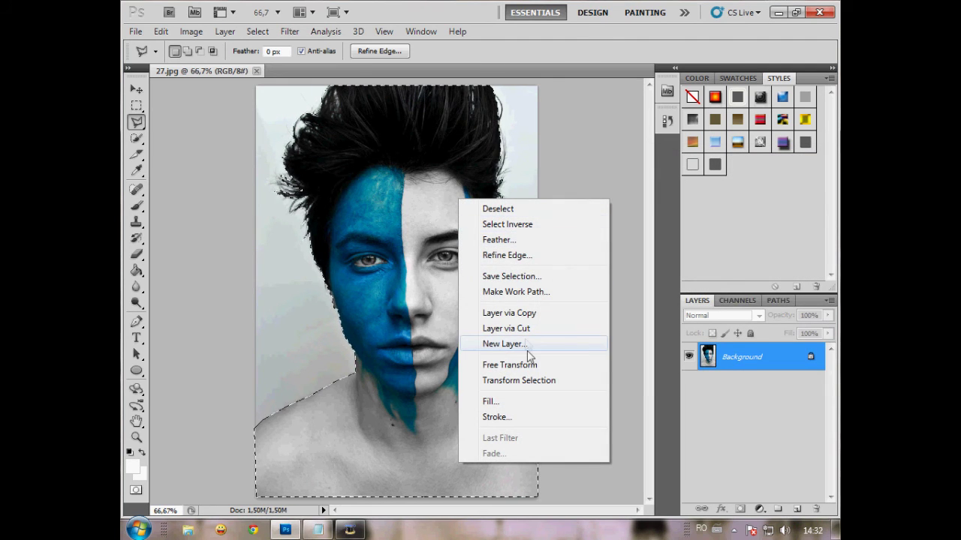
pyautogui.click(529, 328)
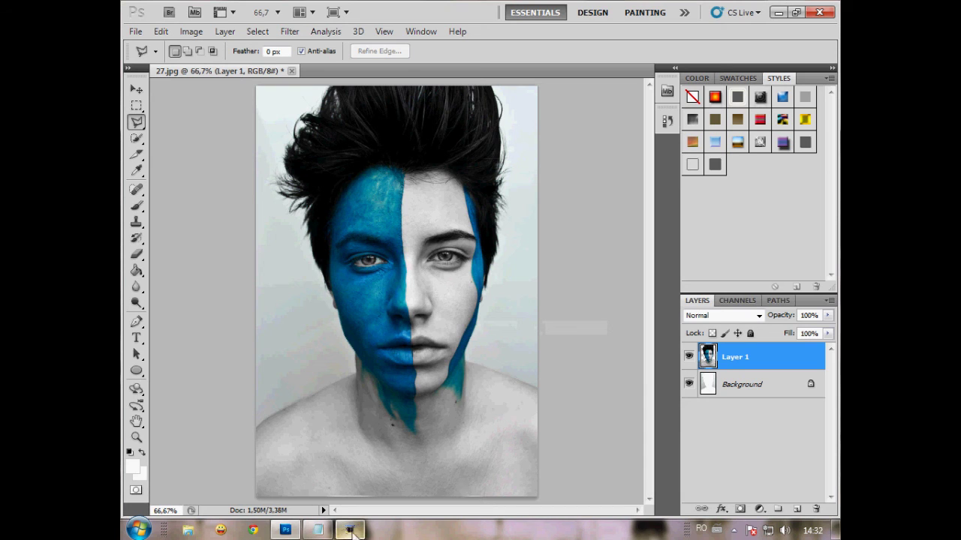
pyautogui.click(313, 533)
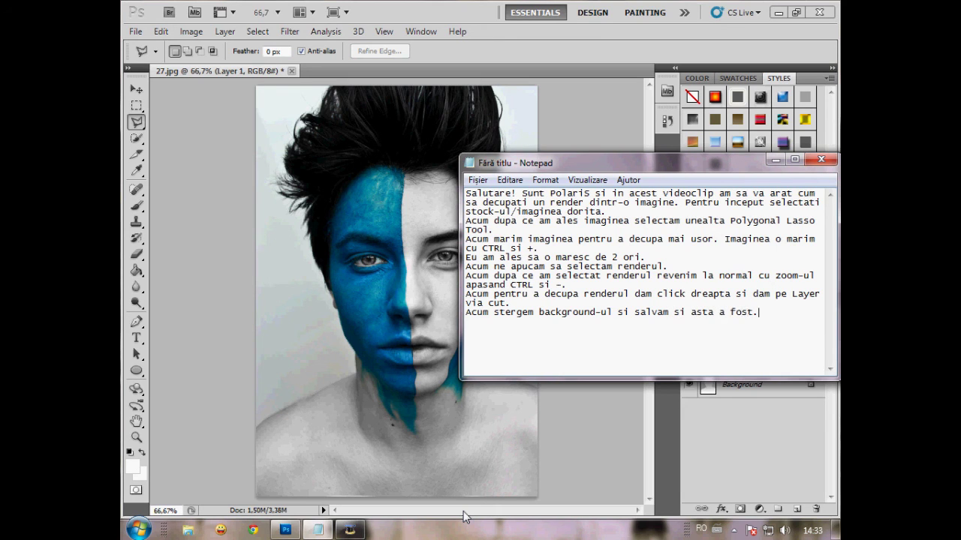
pyautogui.click(629, 49)
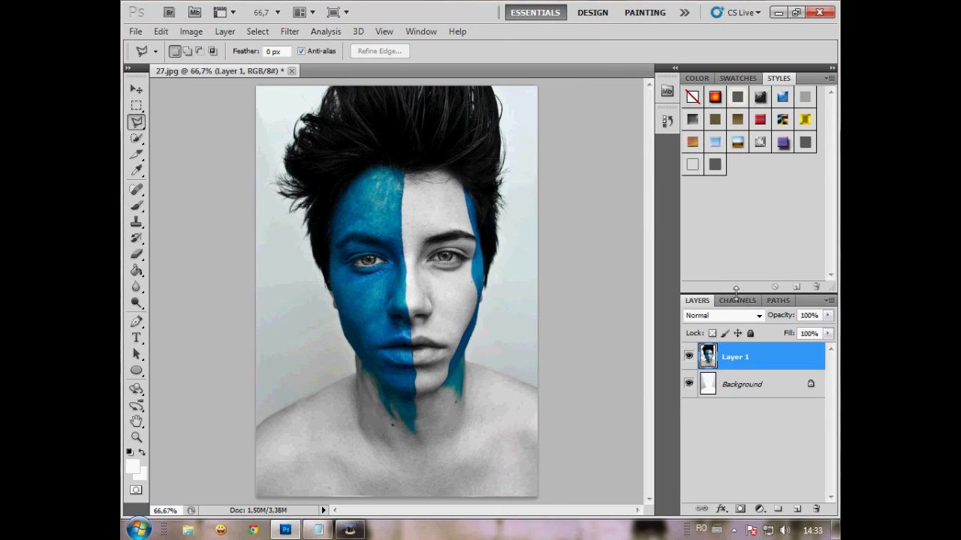
# Step: Delete the Background layer so the portrait sits on transparency, and select the Move tool
pyautogui.click(759, 386)
pyautogui.press('Delete')
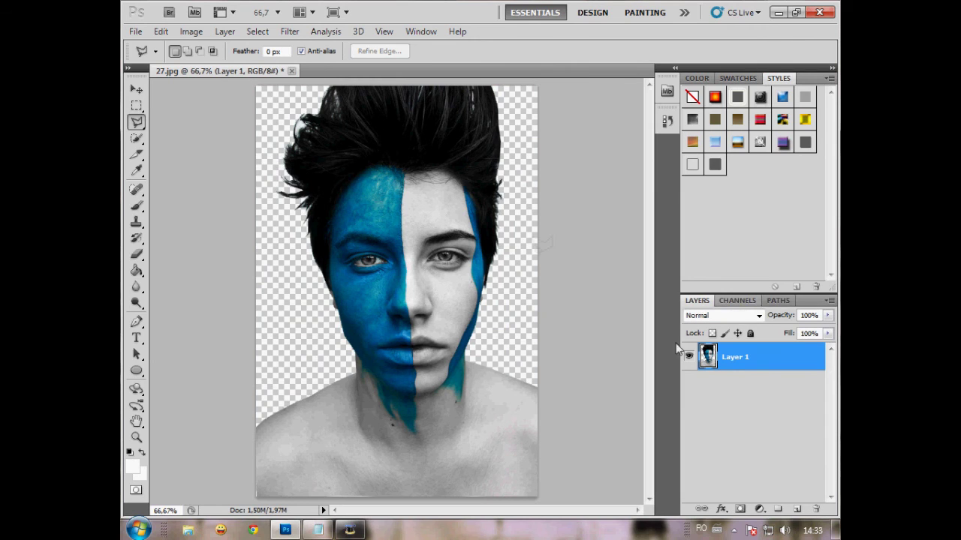
pyautogui.click(135, 90)
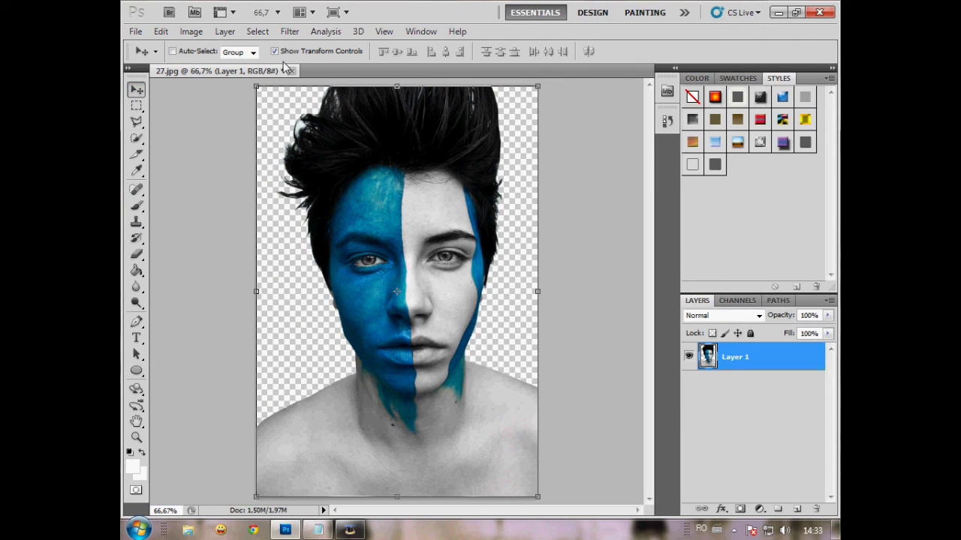
pyautogui.click(135, 31)
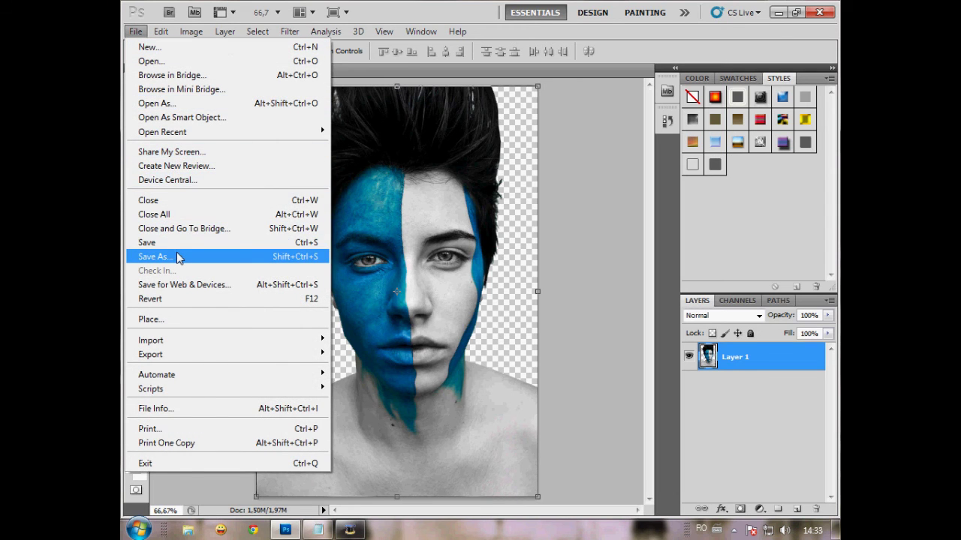
# Step: Start Save As and browse to the ReTro Design folder on drive D:
pyautogui.click(178, 258)
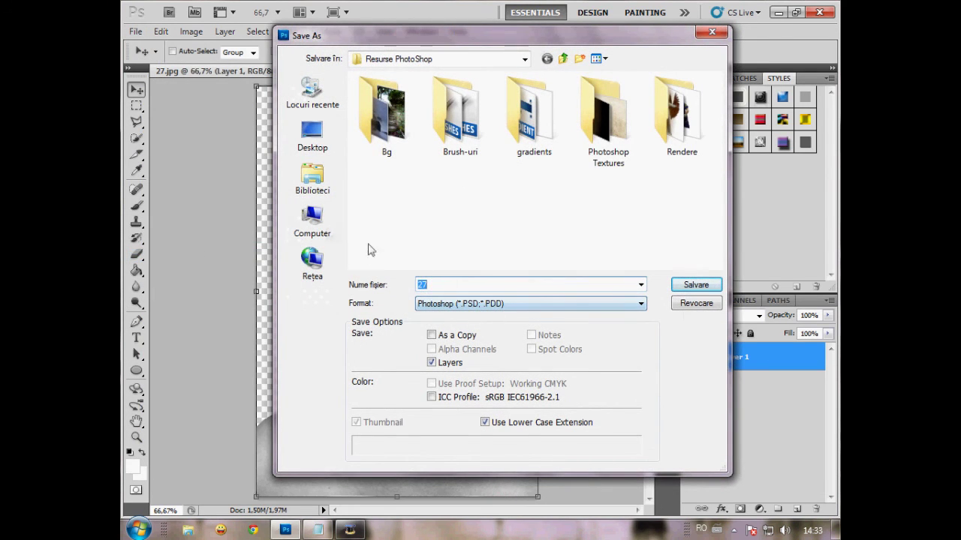
pyautogui.click(311, 219)
pyautogui.doubleClick(585, 105)
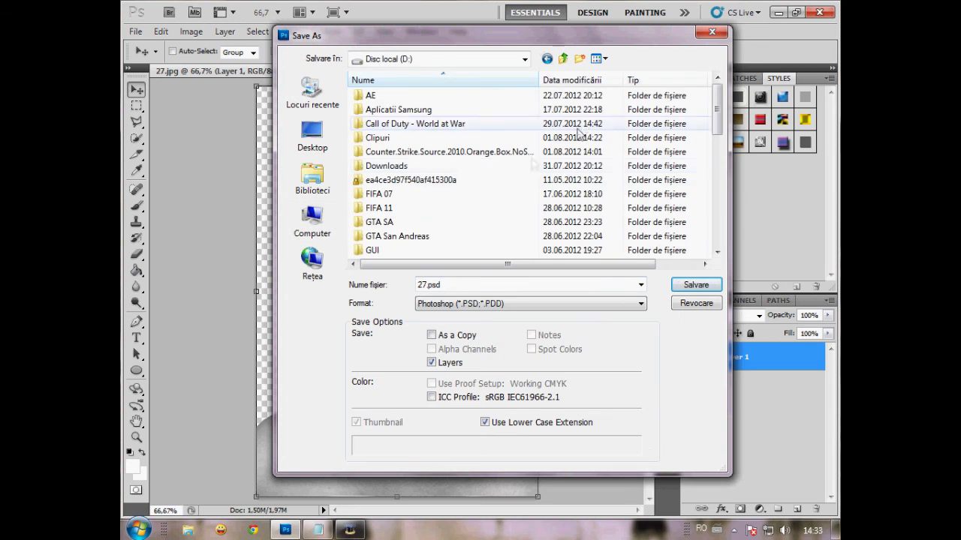
pyautogui.scroll(-3, 446, 217)
pyautogui.scroll(-1, 446, 214)
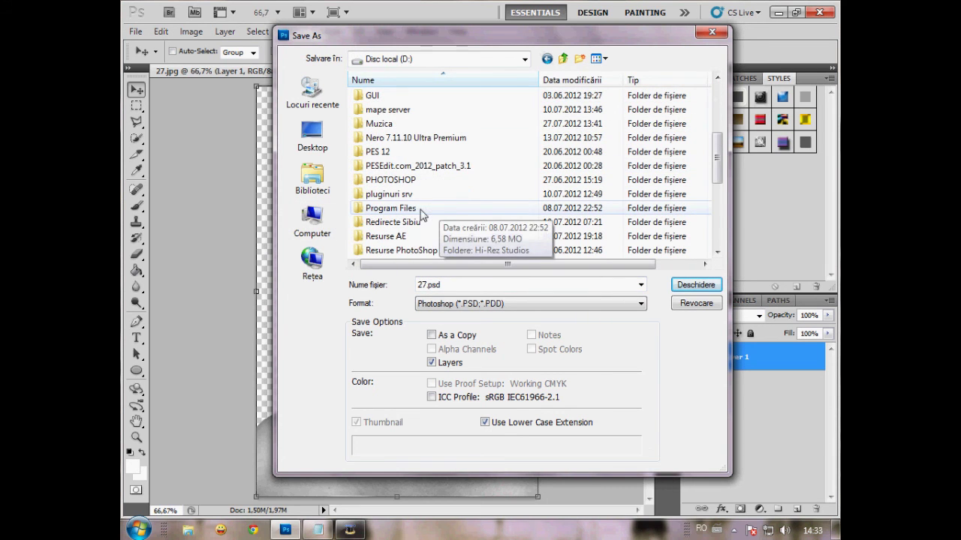
pyautogui.scroll(-1, 418, 213)
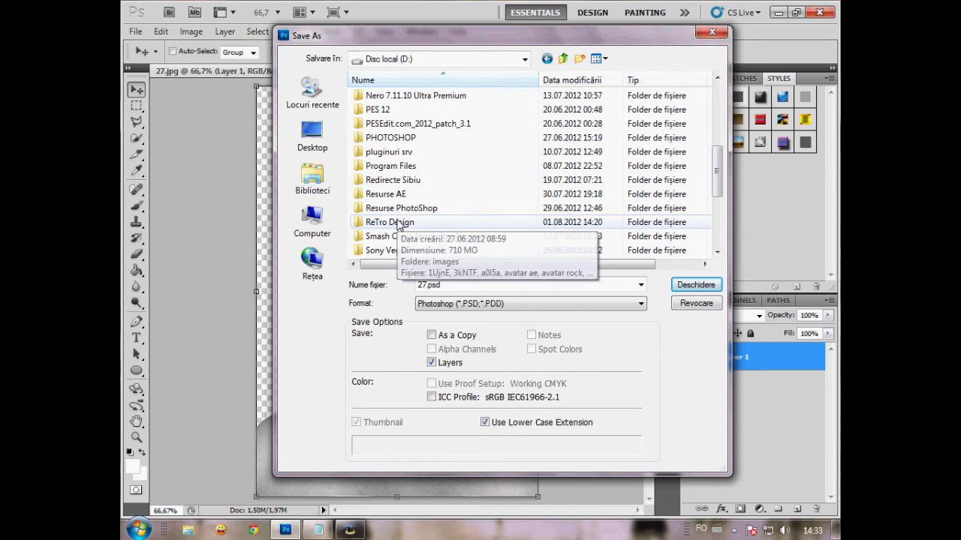
pyautogui.scroll(-1, 413, 208)
pyautogui.doubleClick(424, 180)
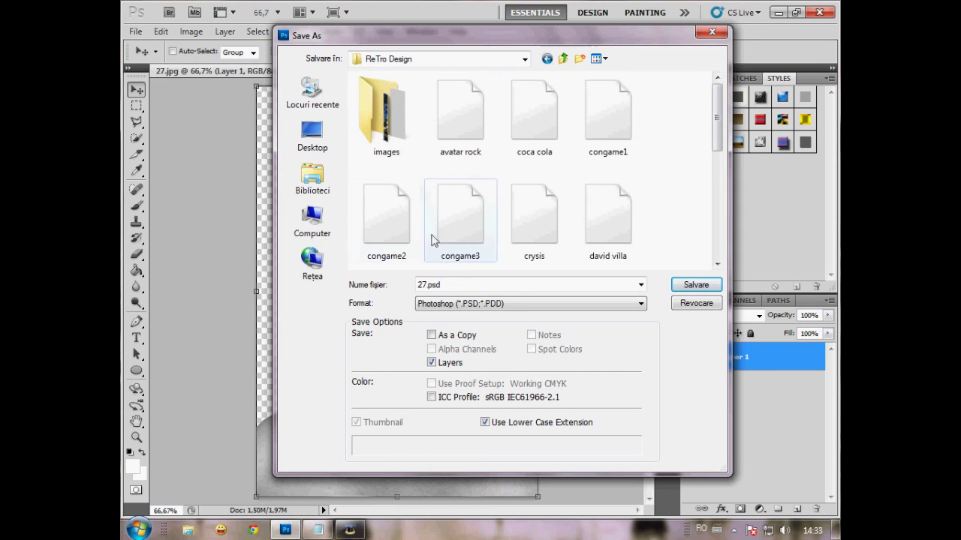
# Step: Save the image as render.png in PNG format, accepting the PNG options
pyautogui.doubleClick(453, 285)
pyautogui.write('render')
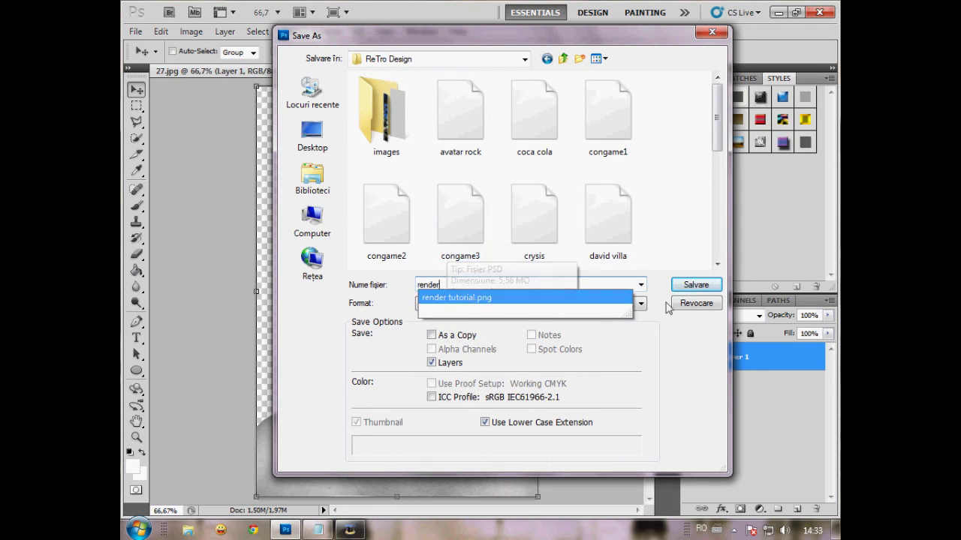
pyautogui.click(672, 340)
pyautogui.click(623, 303)
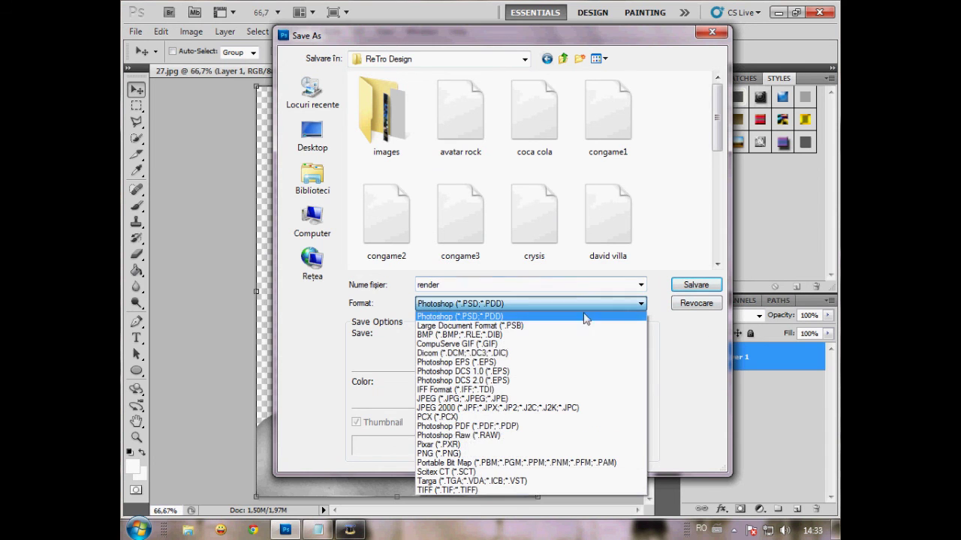
pyautogui.click(472, 457)
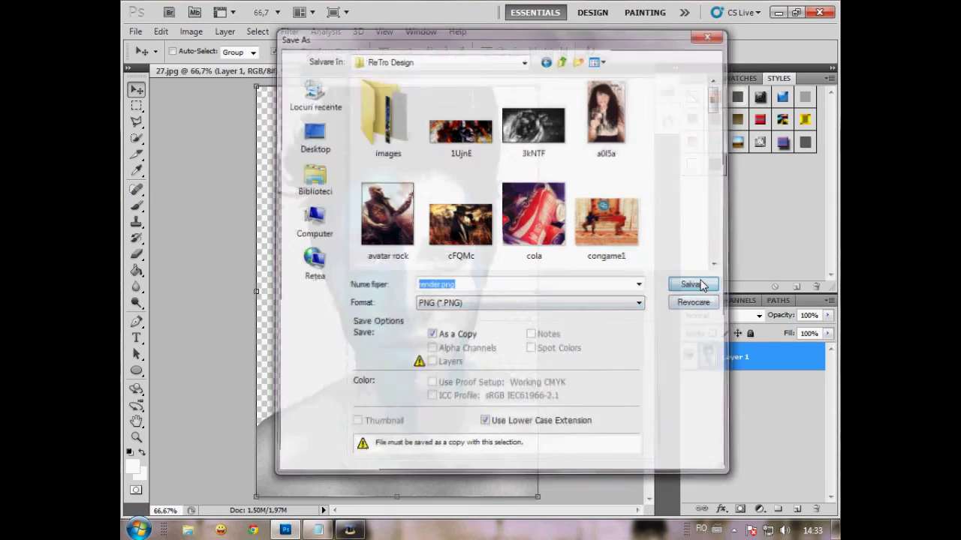
pyautogui.click(695, 285)
pyautogui.click(527, 176)
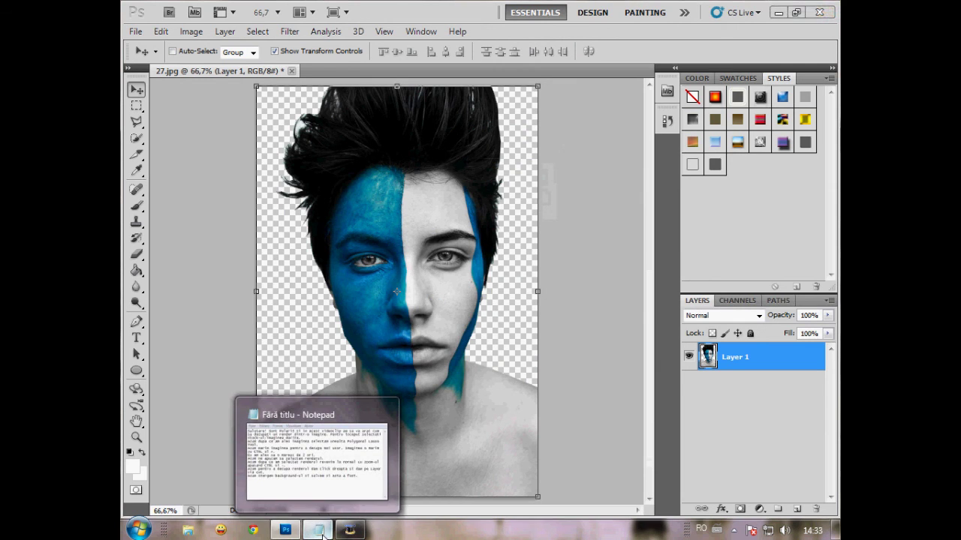
# Step: Bring the Notepad tutorial notes back in front of Photoshop
pyautogui.click(322, 535)
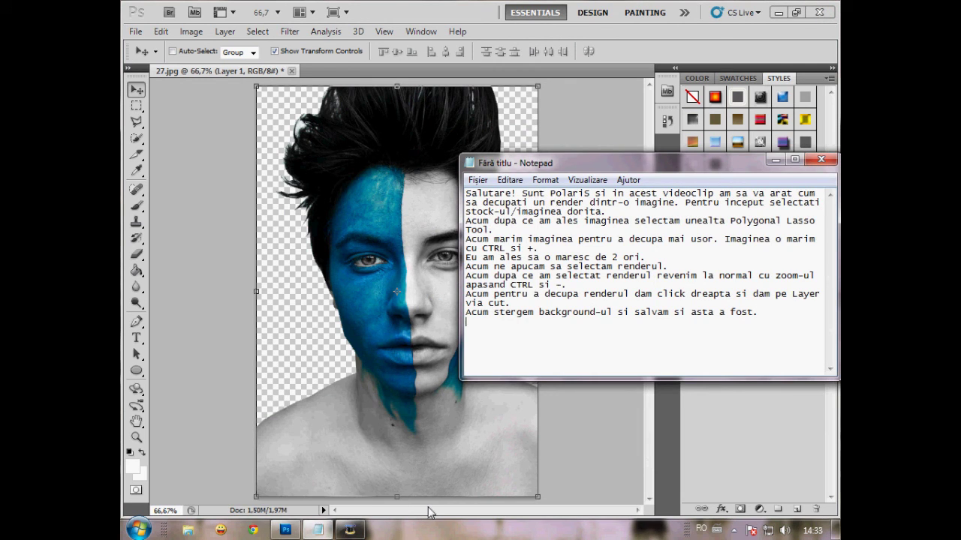